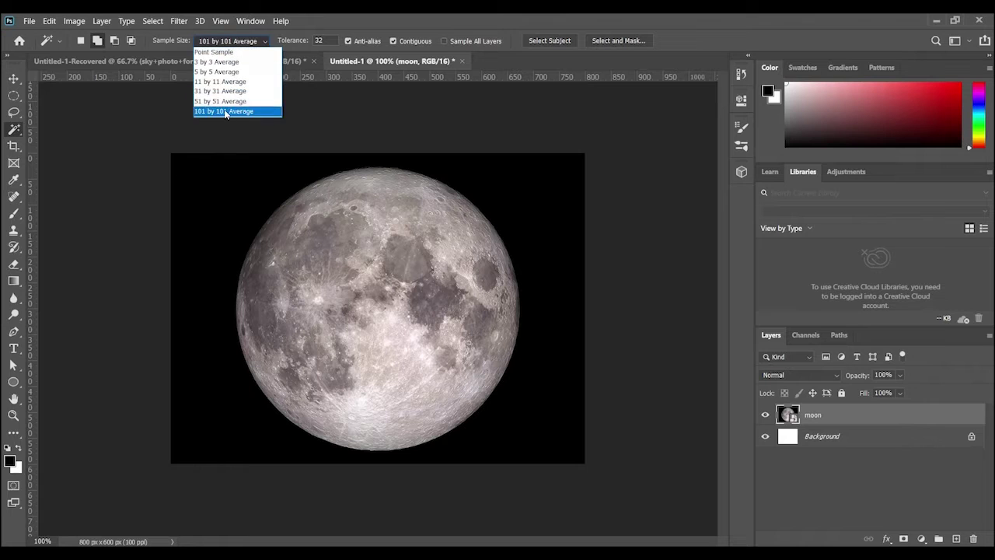
# Select the moon with the Magic Wand at 101 by 101 Average sample size and mask out its black background.
pyautogui.click(225, 111)
pyautogui.click(380, 313)
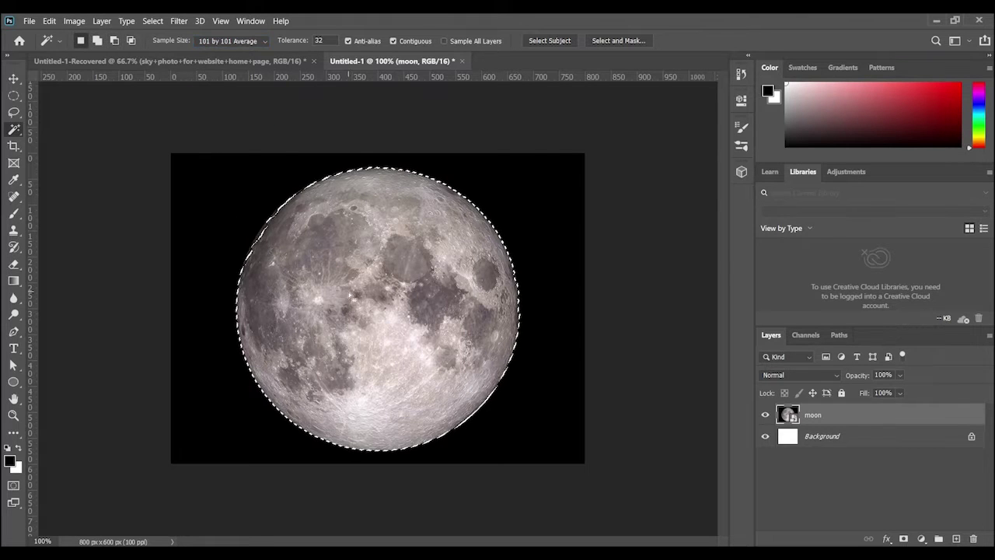
pyautogui.rightClick(826, 421)
pyautogui.click(869, 501)
pyautogui.click(903, 539)
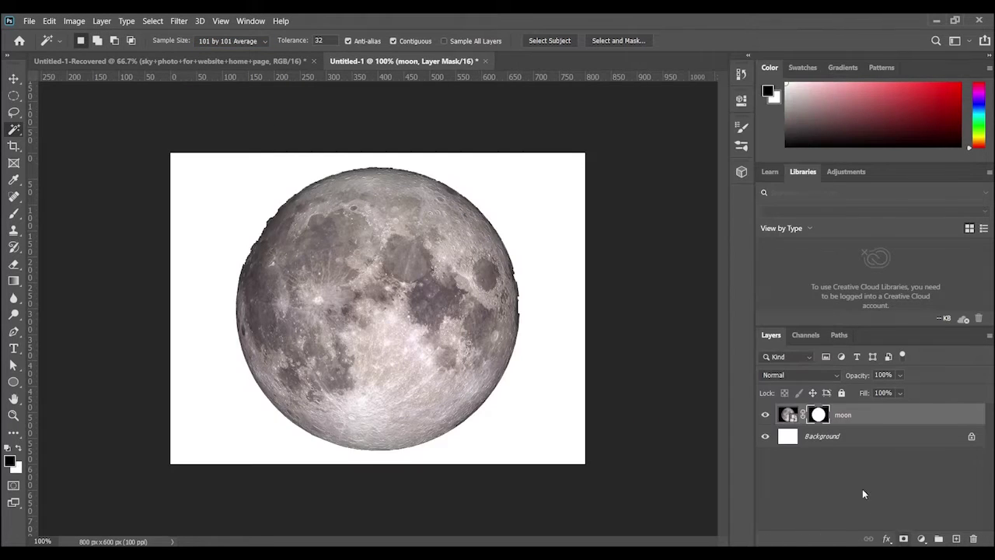
# Create a new 800 x 800 px document at 100 pixels/inch in 16-bit RGB with a white background.
pyautogui.click(49, 21)
pyautogui.click(39, 32)
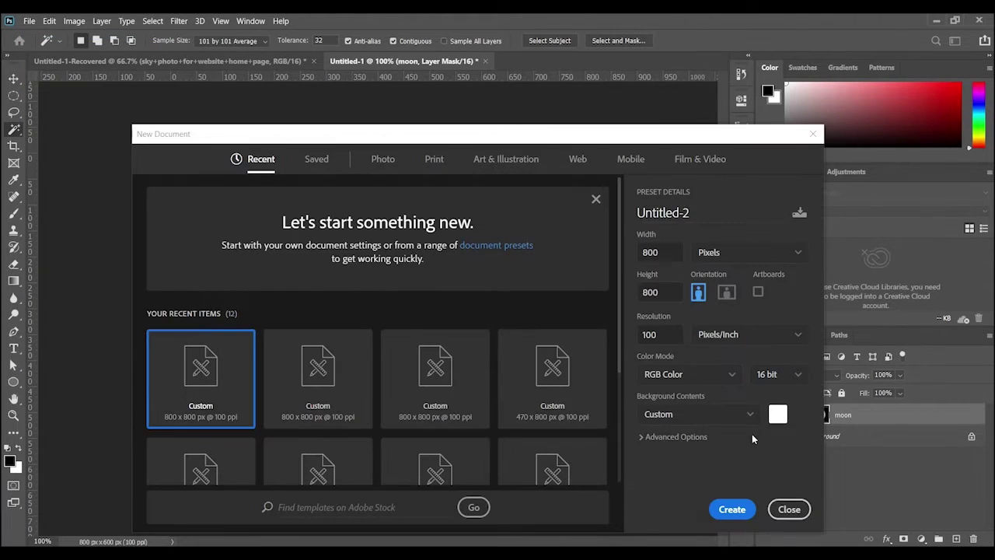
pyautogui.click(731, 509)
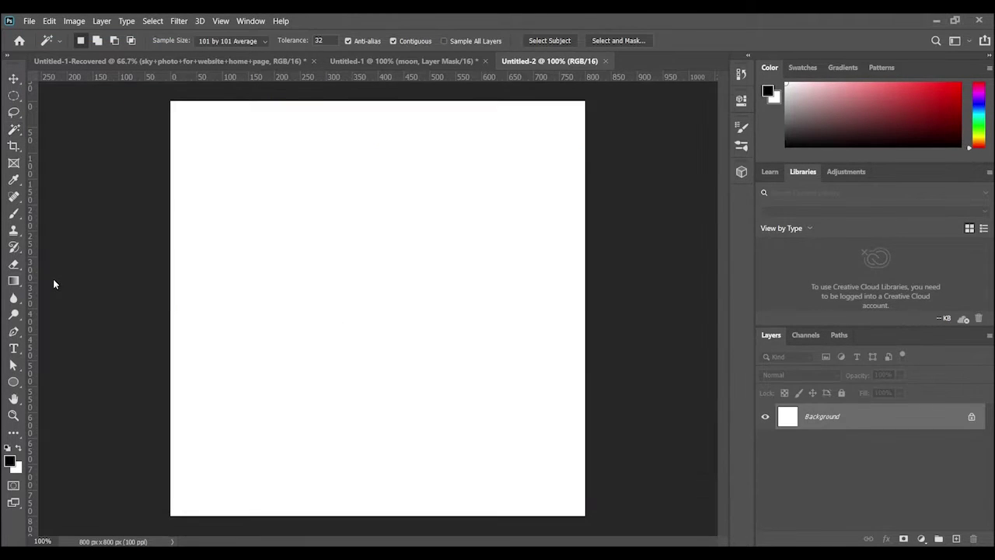
# Crop the canvas to the upper and lower edges of the desert photo, giving 800 x 600 px.
pyautogui.click(13, 146)
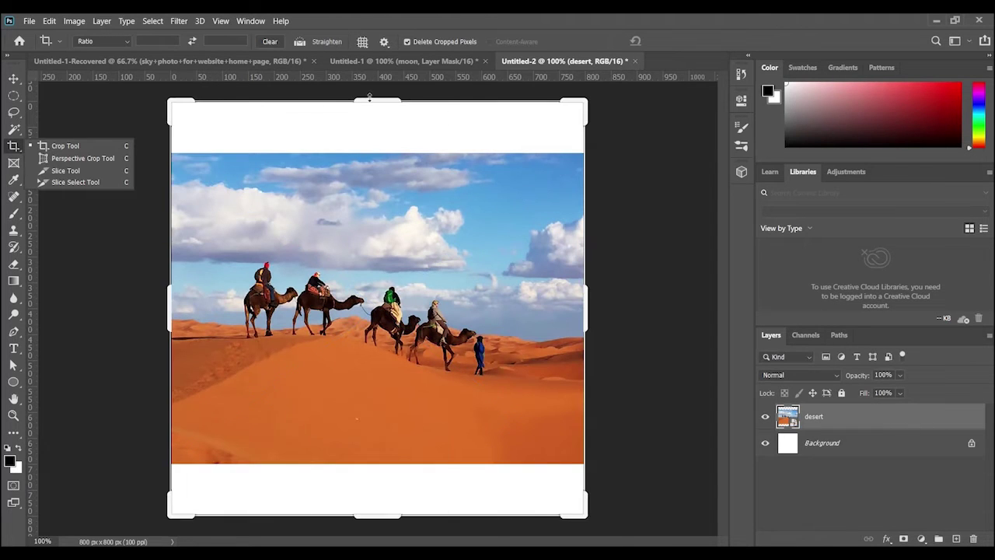
pyautogui.moveTo(369, 99); pyautogui.dragTo(370, 153)
pyautogui.moveTo(373, 493); pyautogui.dragTo(377, 464)
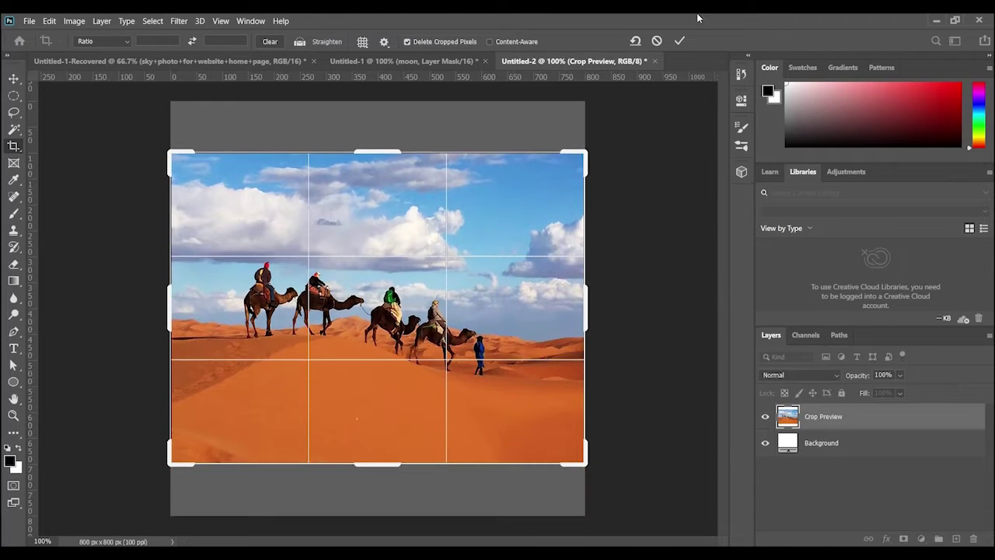
pyautogui.click(679, 41)
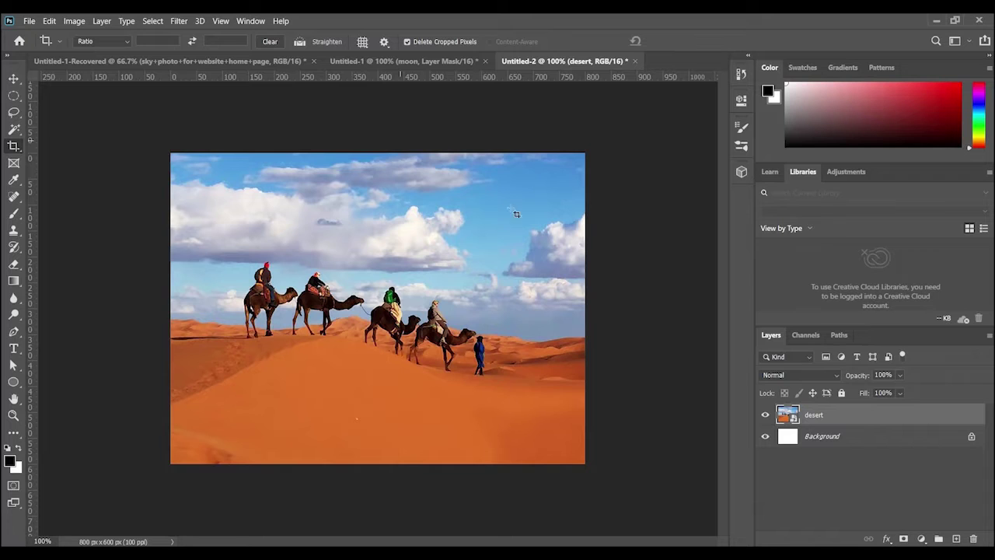
# Try to delete the sky from the desert layer after selecting it with the Magic Wand.
pyautogui.scroll(2, 376, 296)
pyautogui.rightClick(14, 130)
pyautogui.click(66, 155)
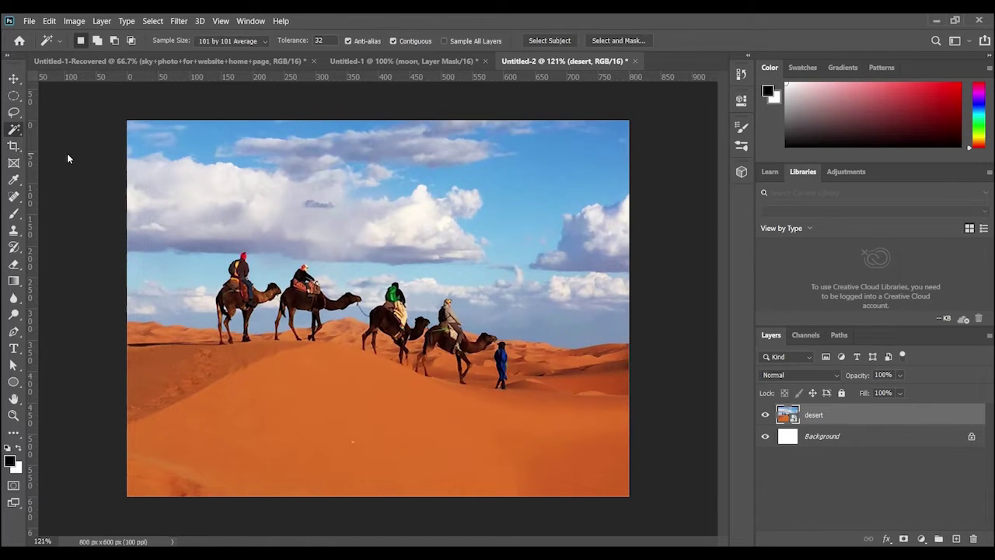
pyautogui.click(346, 232)
pyautogui.keyDown('shift'); pyautogui.click(557, 196); pyautogui.keyUp('shift')
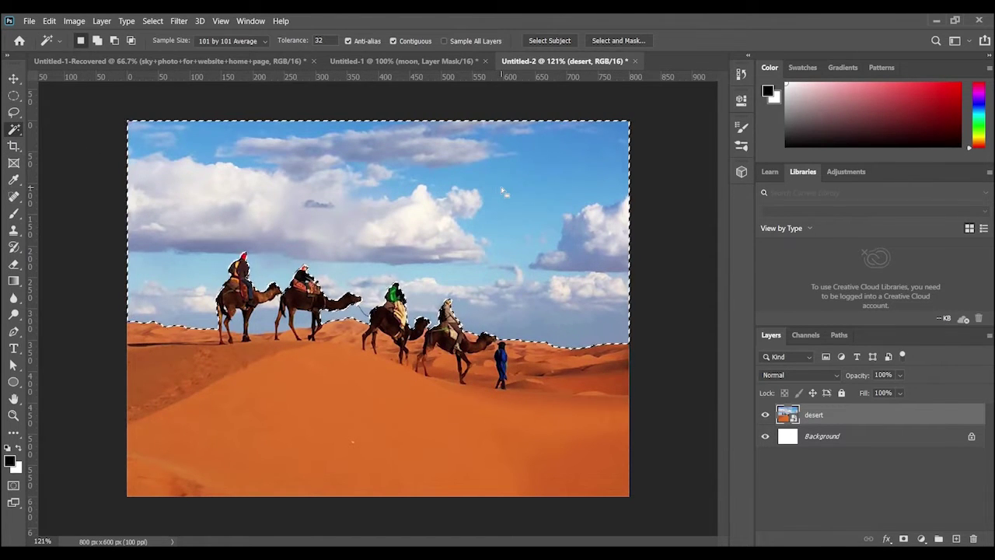
pyautogui.press('Delete')
pyautogui.click(507, 228)
# Merge the desert layer down into the background and duplicate the merged layer.
pyautogui.rightClick(834, 415)
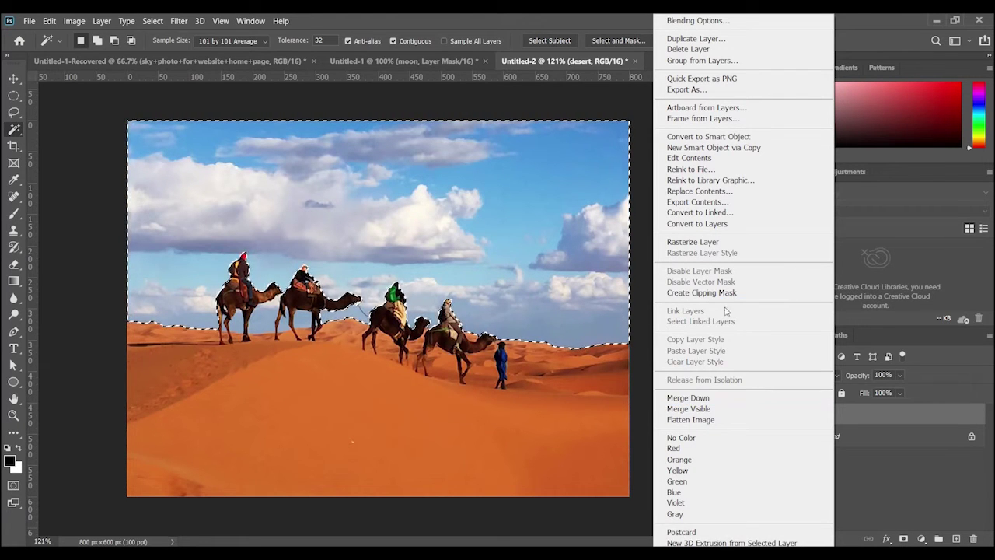
pyautogui.click(723, 398)
pyautogui.rightClick(840, 413)
pyautogui.click(810, 410)
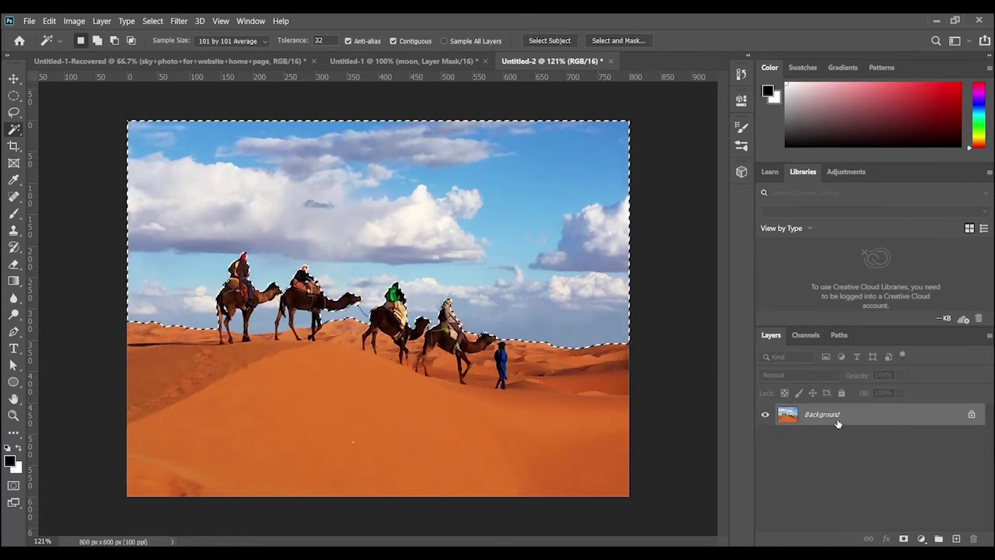
pyautogui.hotkey('ctrl', 'j')
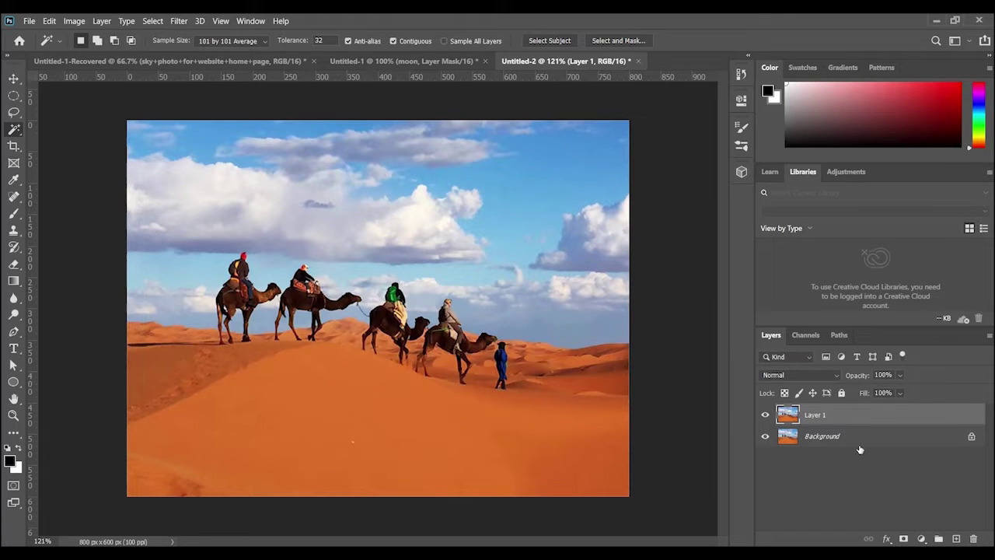
# Delete the sky from the duplicated desert layer using a Magic Wand selection, and hide the Background layer.
pyautogui.click(541, 192)
pyautogui.click(495, 232)
pyautogui.click(493, 233)
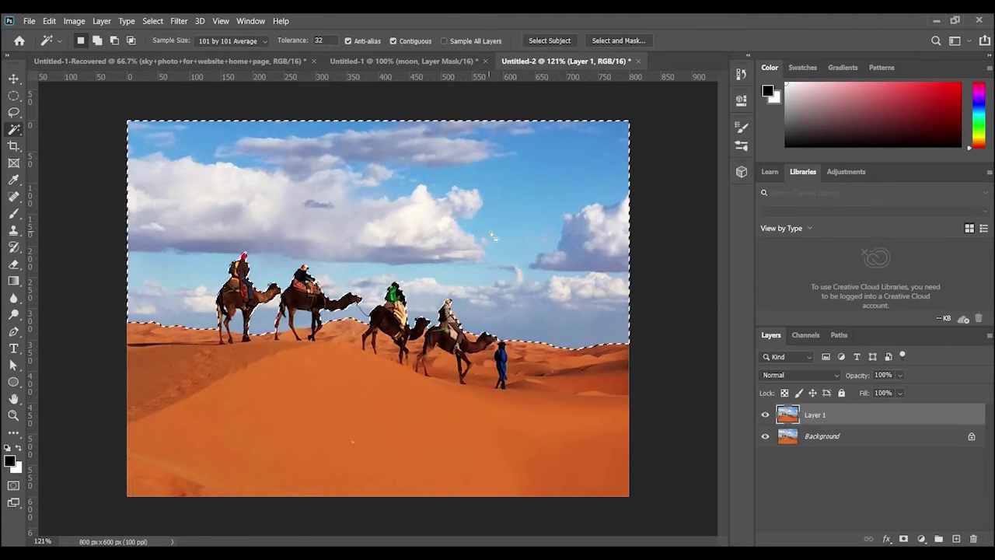
pyautogui.press('Delete')
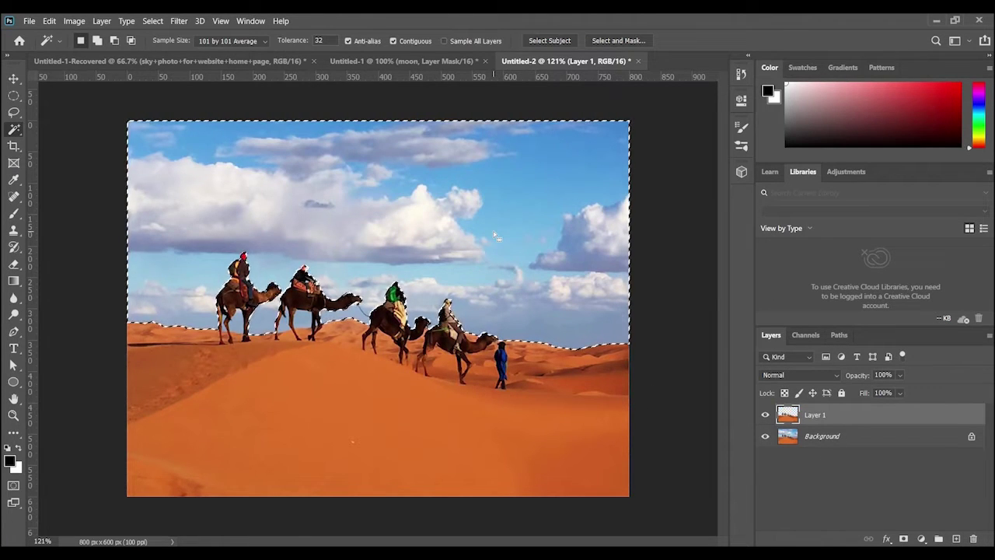
pyautogui.click(764, 436)
# Set the Magic Wand sample size to 3 by 3 Average and delete the blue sky patches between the two leading camels' legs.
pyautogui.scroll(12, 281, 319)
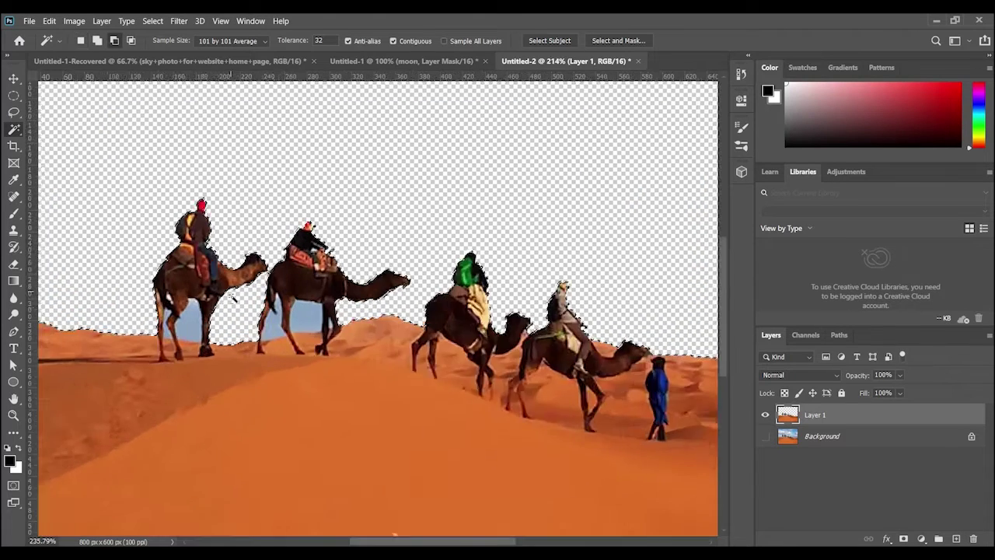
pyautogui.click(225, 42)
pyautogui.click(225, 61)
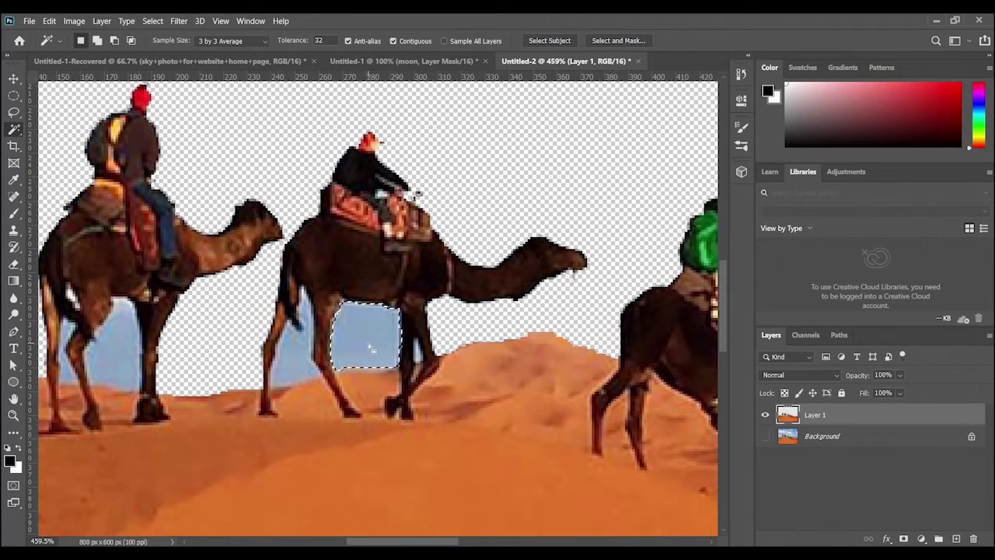
pyautogui.press('Delete')
pyautogui.click(294, 372)
pyautogui.press('Delete')
pyautogui.click(109, 370)
pyautogui.press('Delete')
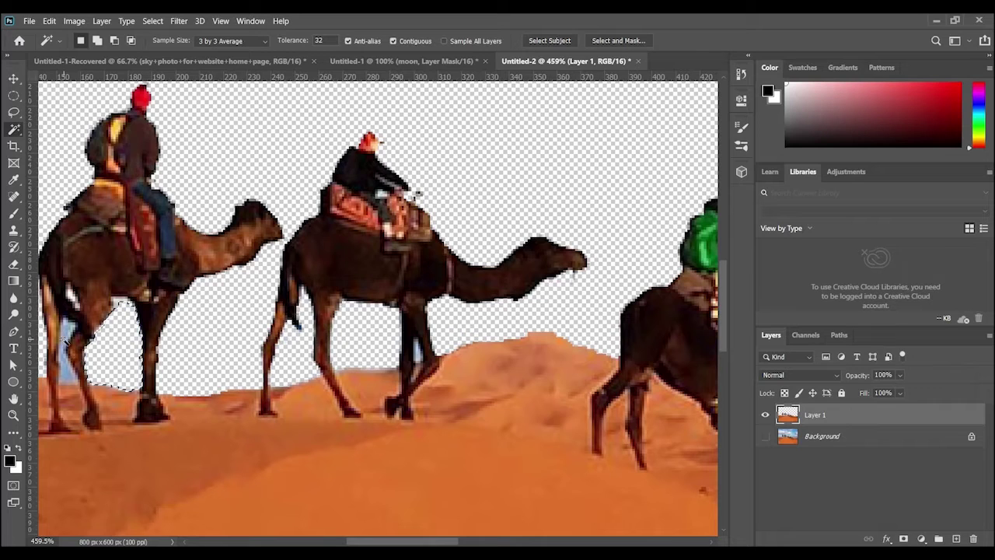
pyautogui.scroll(-10, 233, 206)
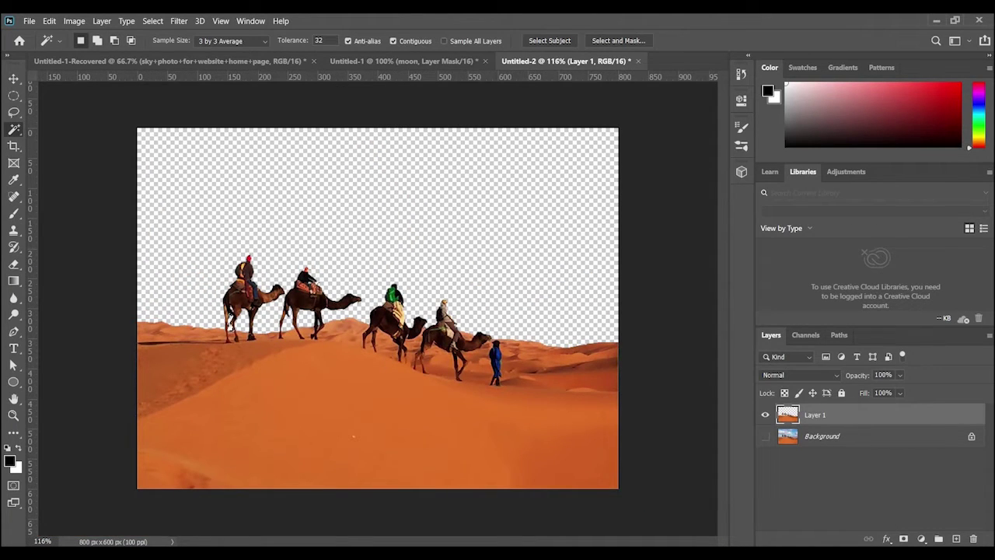
# Place the sunset sky photo over the desert scene at 102% scale and set its blend mode to Multiply.
pyautogui.click(400, 501)
pyautogui.moveTo(639, 211); pyautogui.dragTo(187, 290)
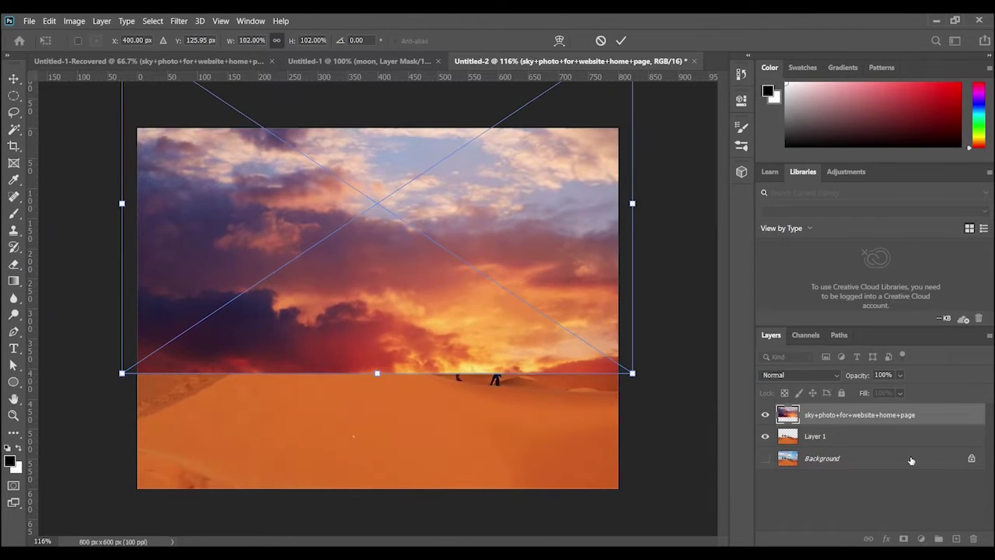
pyautogui.click(801, 374)
pyautogui.click(782, 272)
# Move the sky photo up to a vertical position of about 86 px, near the dune horizon, and commit the placement.
pyautogui.moveTo(412, 232); pyautogui.dragTo(411, 207)
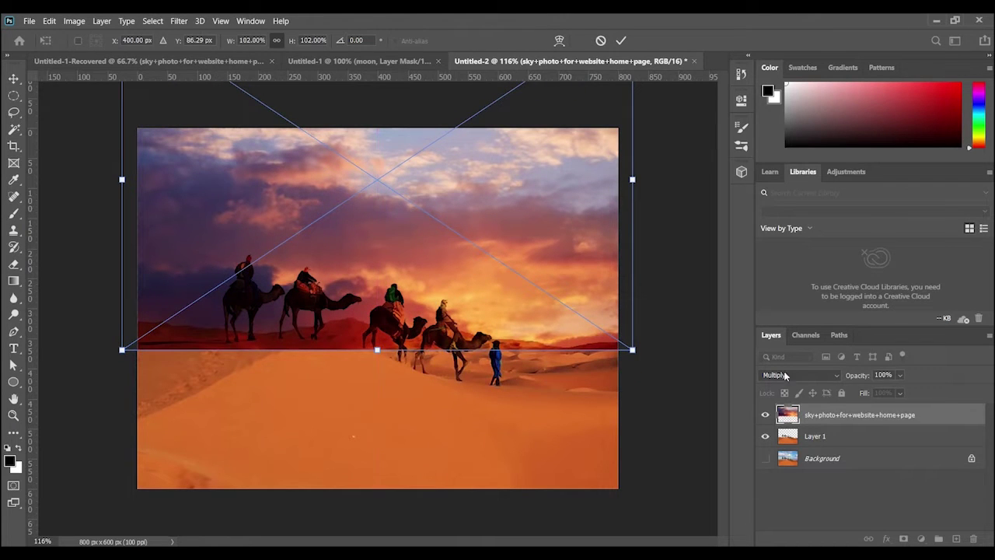
pyautogui.moveTo(337, 206); pyautogui.dragTo(337, 208)
pyautogui.press('Return')
# In the sky layer's blending options, raise the dark Underlying Layer limit for Gray to about 175.
pyautogui.rightClick(809, 415)
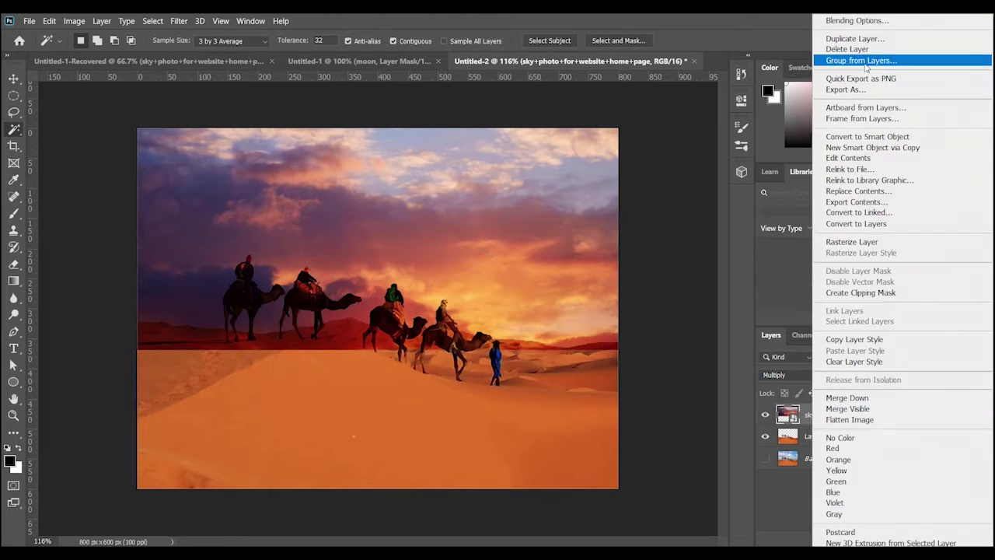
pyautogui.click(870, 22)
pyautogui.moveTo(666, 279); pyautogui.dragTo(771, 272)
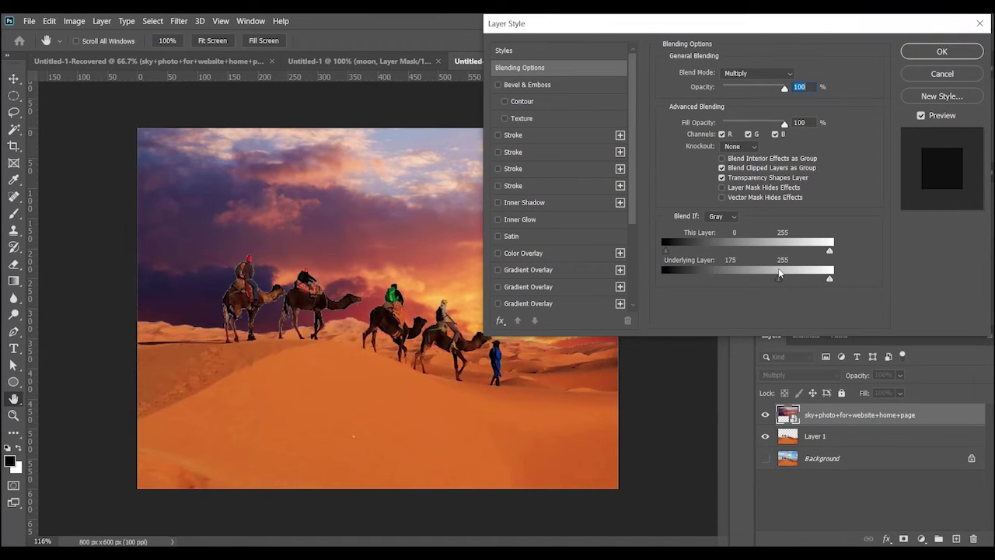
# Switch Blend If to Red, raise the dark Underlying Layer limit to about 65, and apply the blending options.
pyautogui.click(723, 216)
pyautogui.click(719, 246)
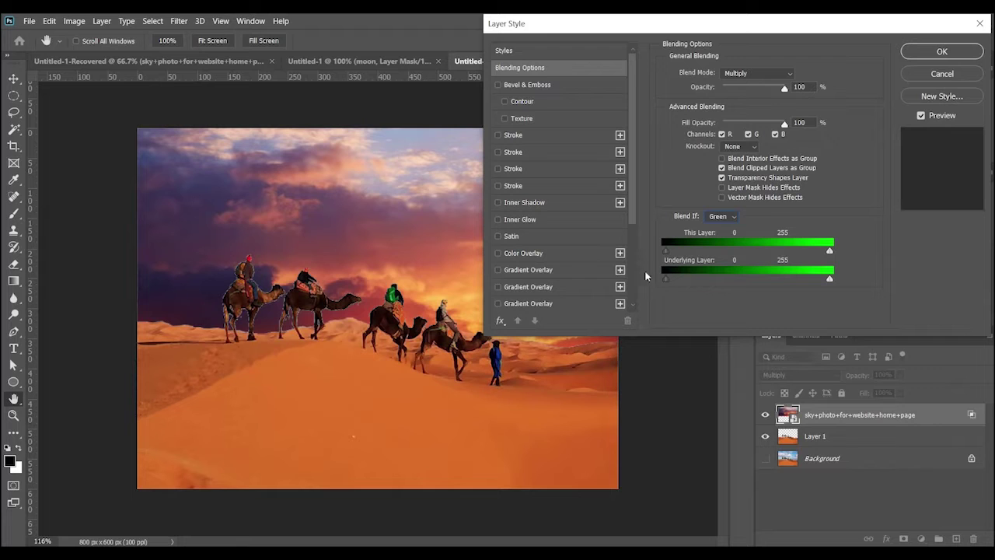
pyautogui.click(715, 217)
pyautogui.click(719, 236)
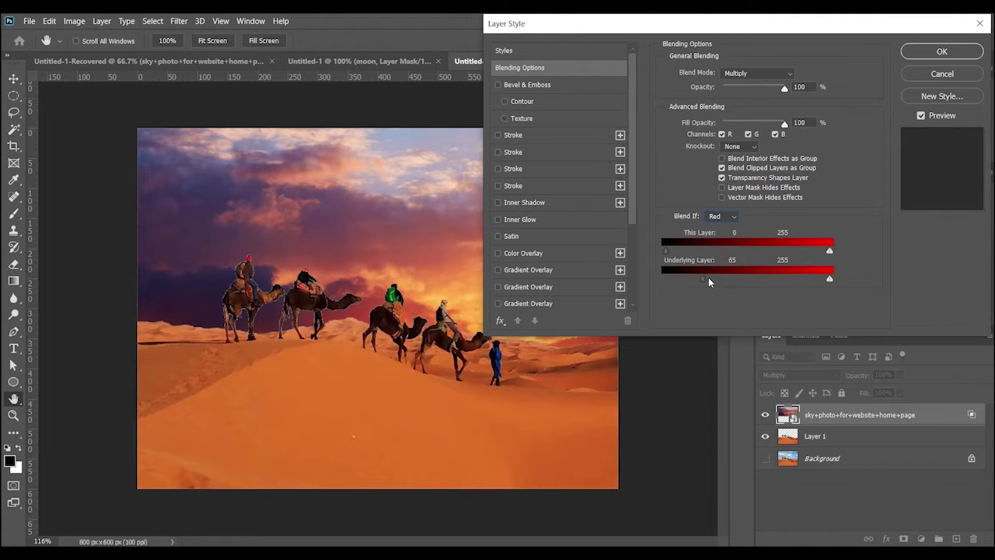
pyautogui.click(939, 52)
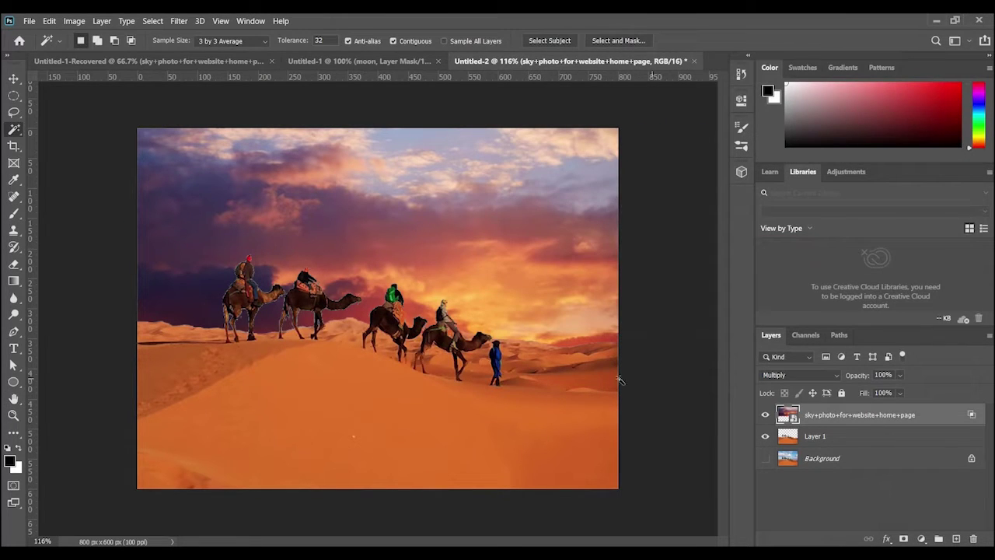
# Set up the Brush tool with the Soft Round Pressure Size preset at 6 px and 0% hardness.
pyautogui.scroll(5, 588, 342)
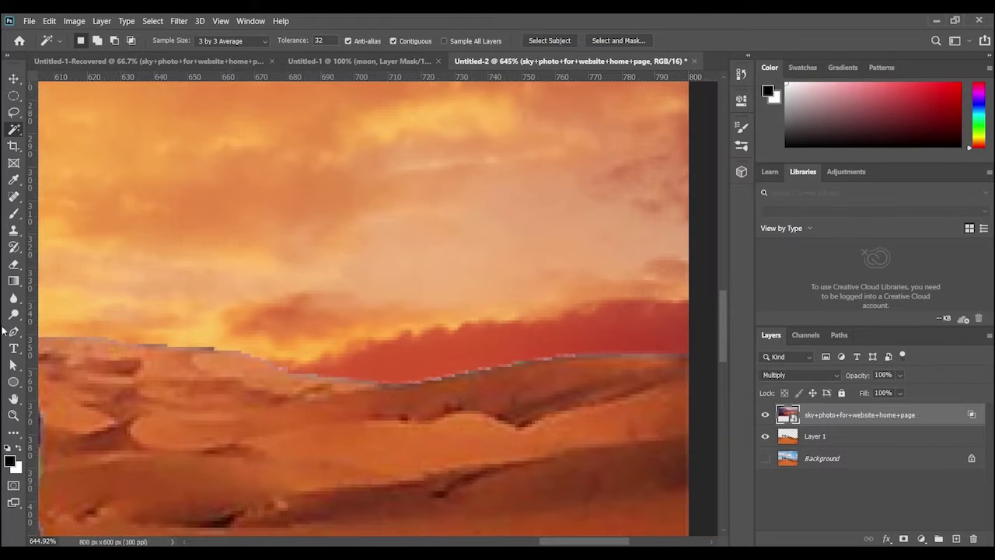
pyautogui.click(14, 214)
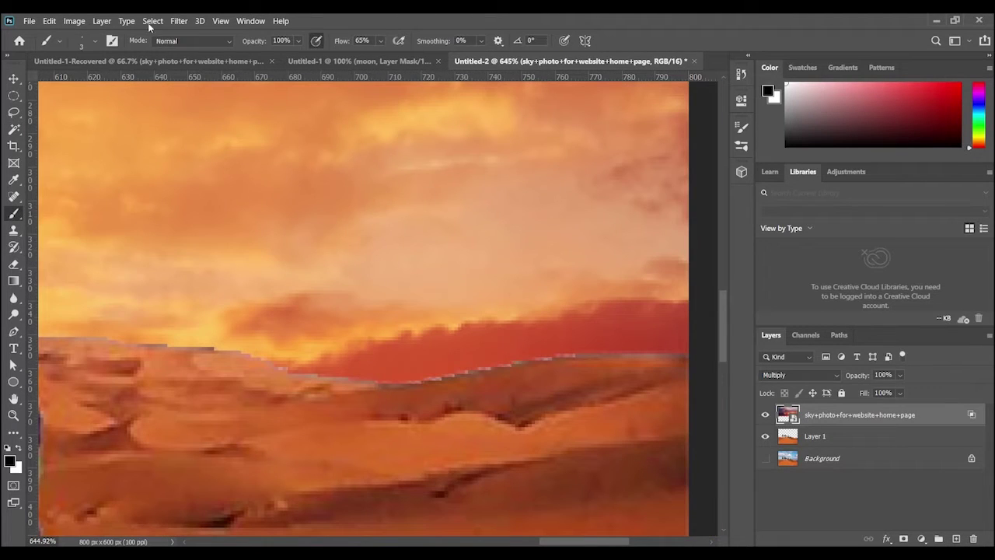
pyautogui.click(89, 43)
pyautogui.click(106, 210)
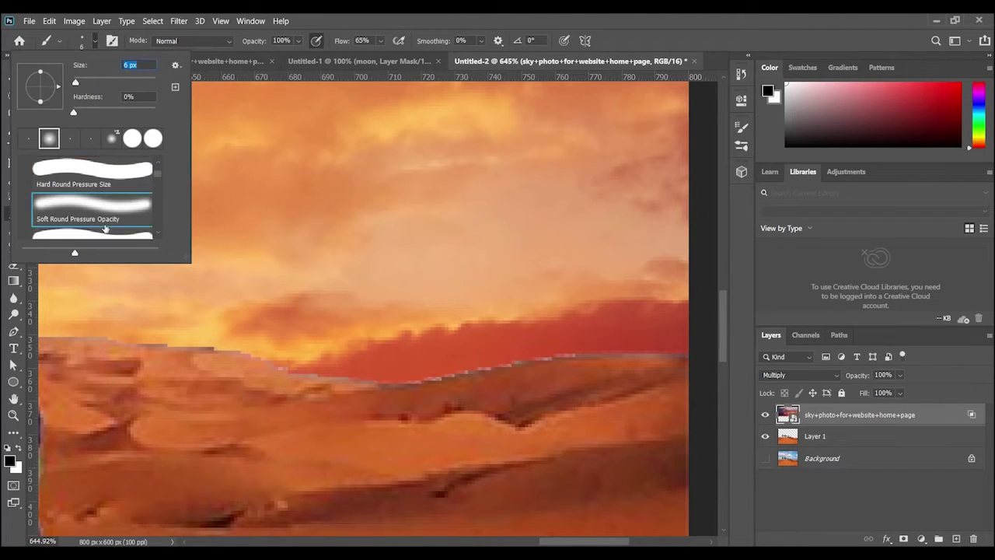
pyautogui.scroll(3, 104, 176)
pyautogui.scroll(-1, 98, 213)
pyautogui.click(78, 226)
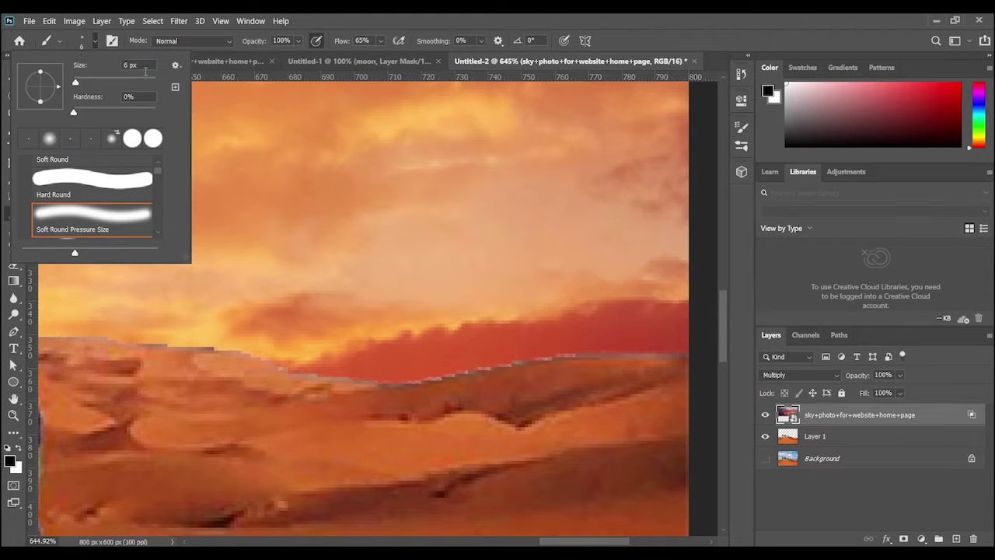
pyautogui.click(521, 261)
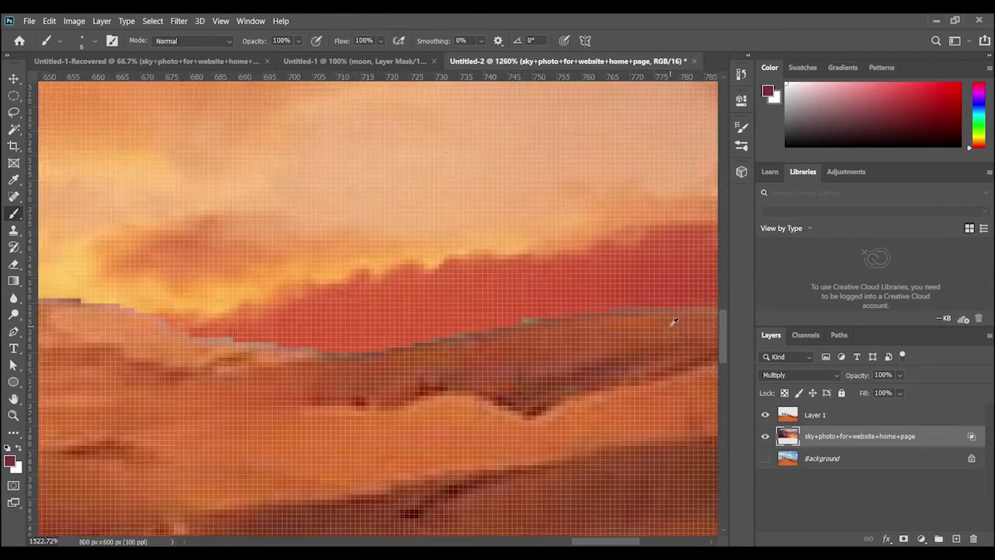
# On Layer 1, brush sampled sky and dune colors over the gray fringe along the distant ridge near the image's right edge.
pyautogui.scroll(2, 554, 433)
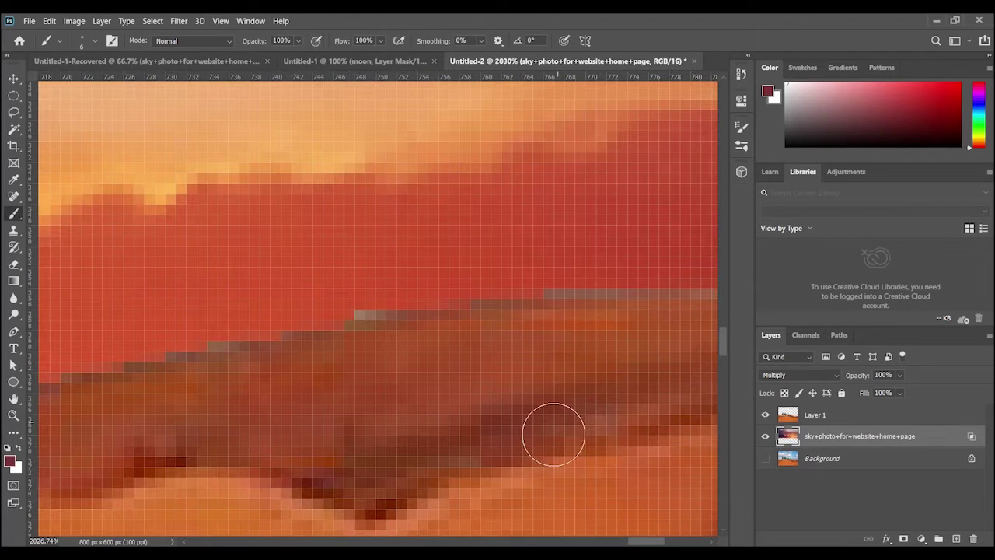
pyautogui.hscroll(5, 630, 519)
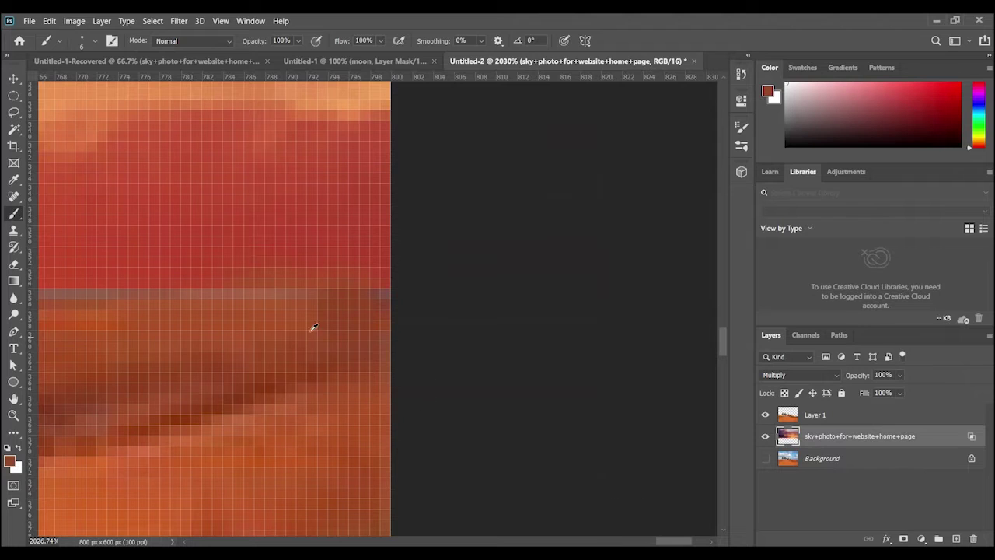
pyautogui.moveTo(673, 542); pyautogui.dragTo(613, 544)
pyautogui.scroll(-4, 488, 379)
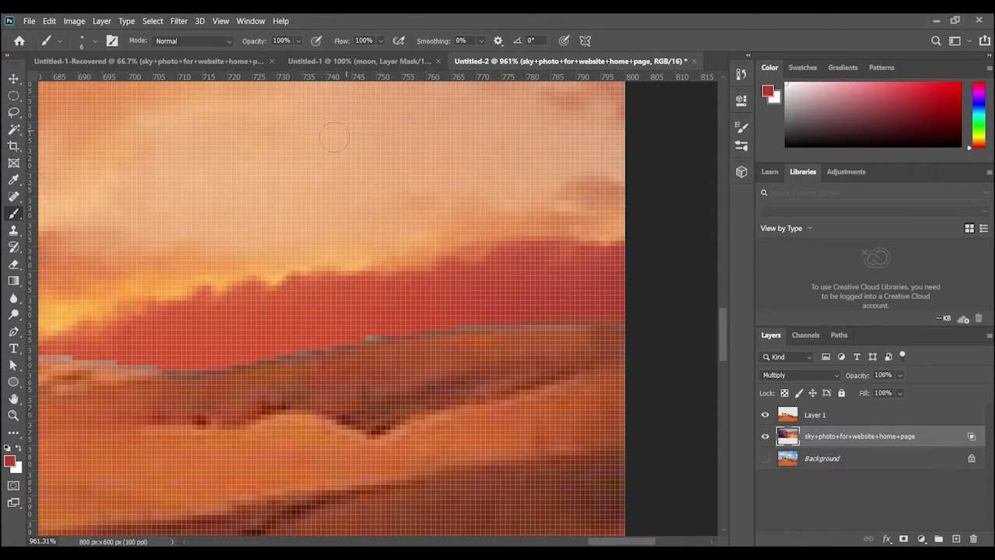
pyautogui.scroll(-11, 220, 155)
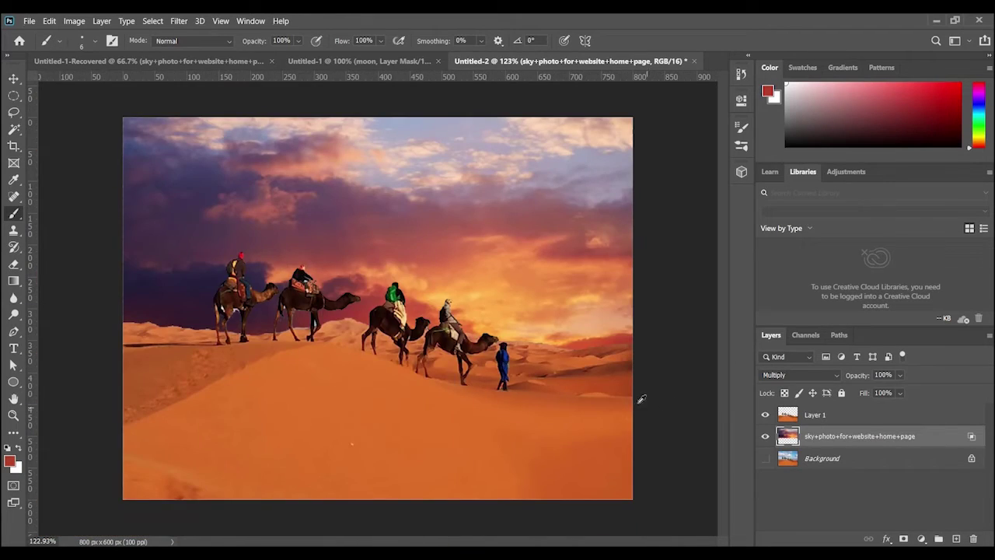
pyautogui.scroll(11, 584, 340)
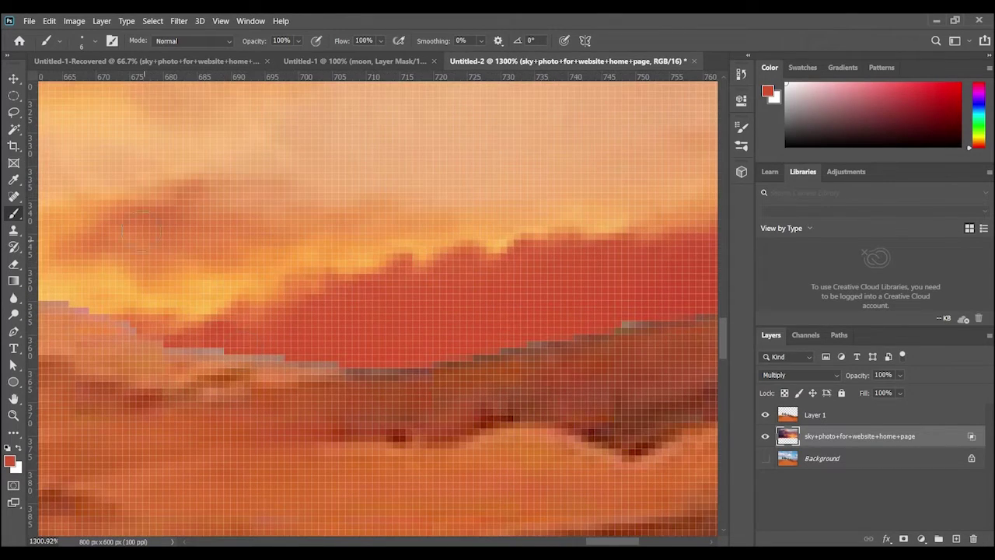
pyautogui.click(95, 42)
pyautogui.click(89, 225)
pyautogui.click(95, 42)
pyautogui.hotkey('alt', ']')
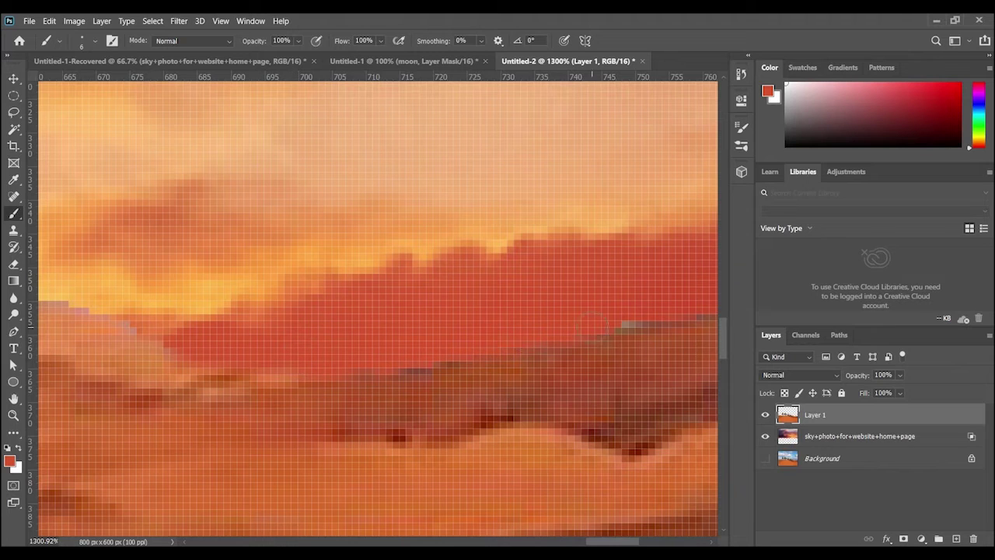
pyautogui.moveTo(602, 542); pyautogui.dragTo(633, 542)
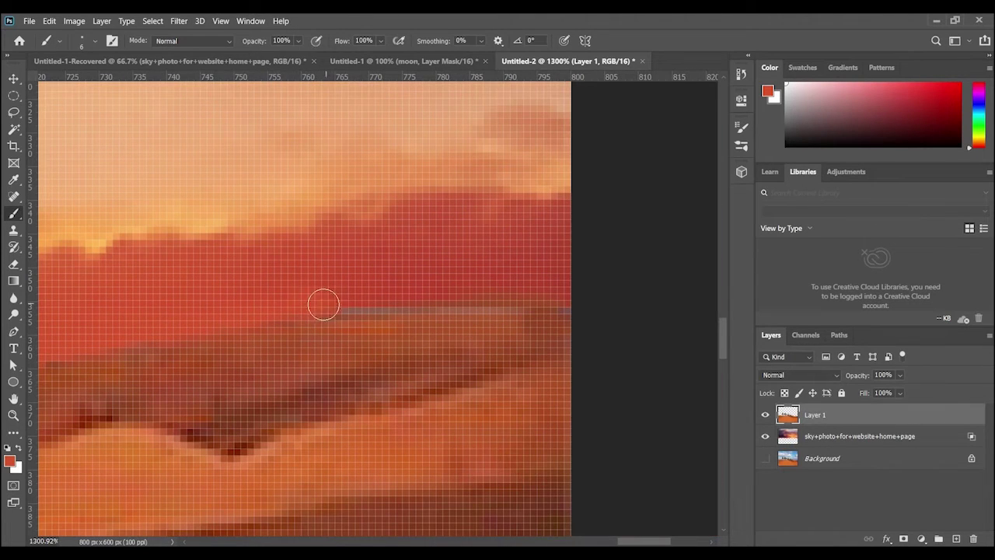
pyautogui.moveTo(323, 304)
pyautogui.mouseDown()
pyautogui.moveTo(555, 302)
pyautogui.moveTo(530, 332)
pyautogui.moveTo(554, 325)
pyautogui.mouseUp()
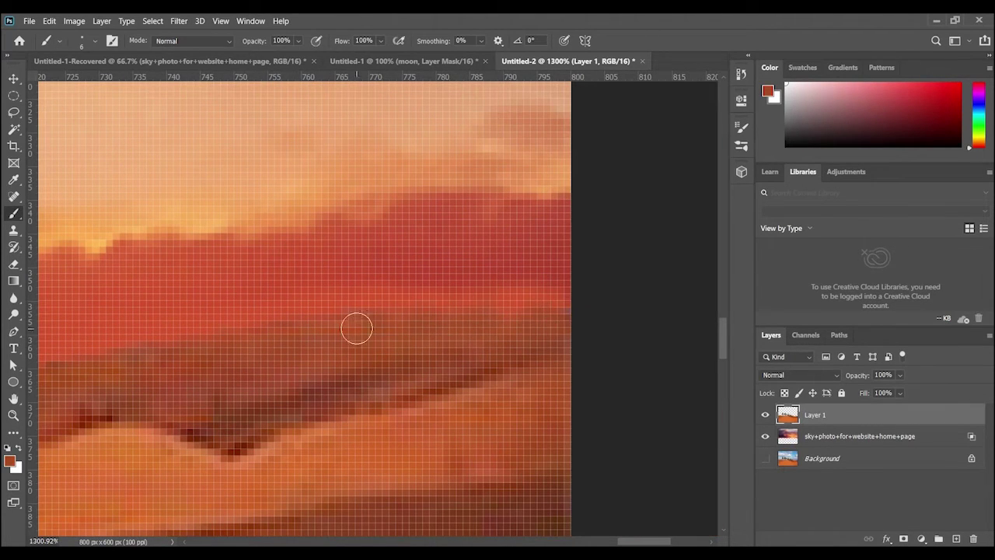
# Paint over the gray fringe on the distant ridge beside the man in blue using sampled yellow-orange and red tones.
pyautogui.scroll(-1, 169, 303)
pyautogui.scroll(-10, 156, 288)
pyautogui.scroll(3, 131, 213)
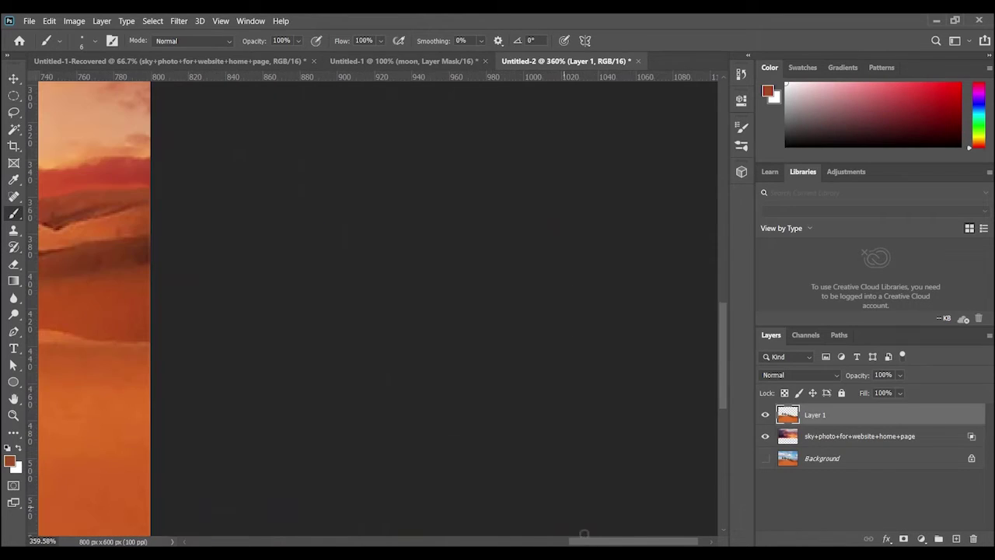
pyautogui.moveTo(578, 543); pyautogui.dragTo(476, 529)
pyautogui.scroll(8, 568, 168)
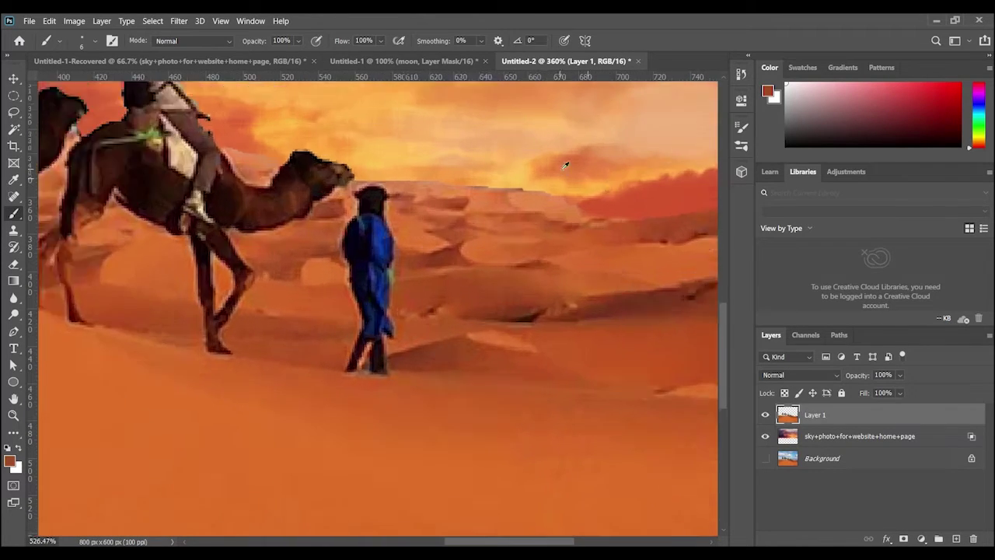
pyautogui.moveTo(581, 229)
pyautogui.mouseDown()
pyautogui.moveTo(473, 208)
pyautogui.moveTo(233, 196)
pyautogui.moveTo(75, 171)
pyautogui.mouseUp()
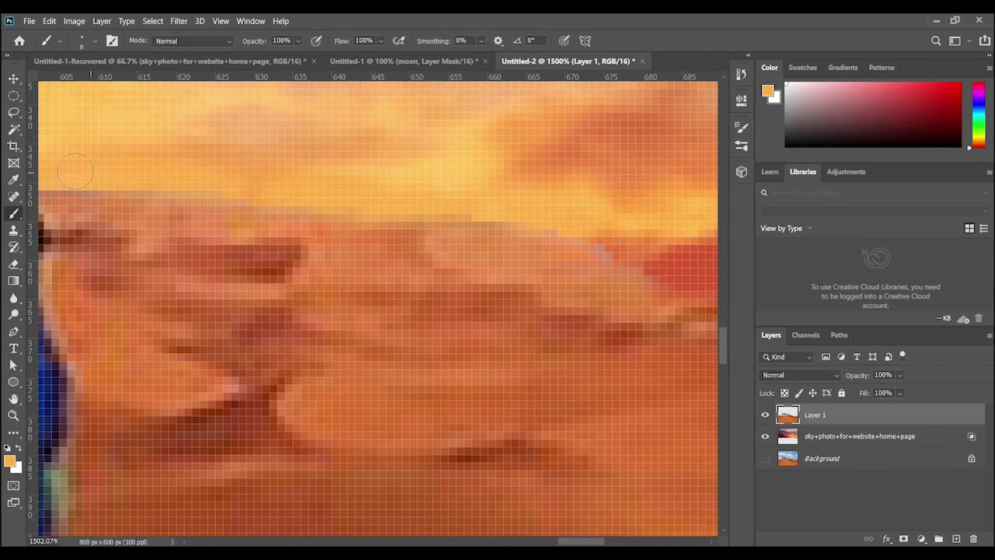
pyautogui.keyDown('alt'); pyautogui.click(591, 304); pyautogui.keyUp('alt')
pyautogui.keyDown('alt'); pyautogui.click(659, 262); pyautogui.keyUp('alt')
pyautogui.moveTo(633, 260); pyautogui.dragTo(589, 237)
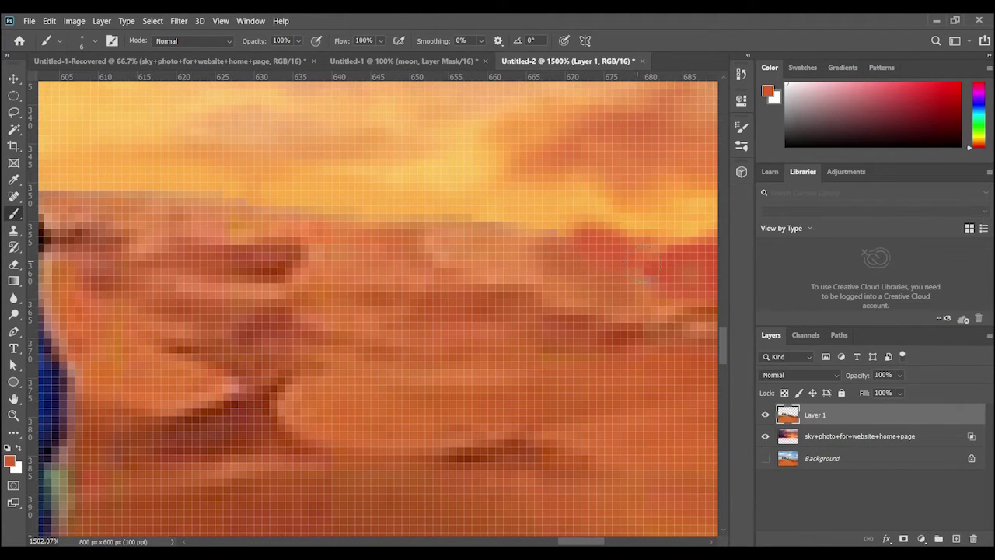
# Retouch the pale edges of the dune patch in the hollow of the fourth camel's neck with sampled orange and dark brown.
pyautogui.scroll(-5, 455, 176)
pyautogui.scroll(5, 176, 180)
pyautogui.scroll(-6, 70, 128)
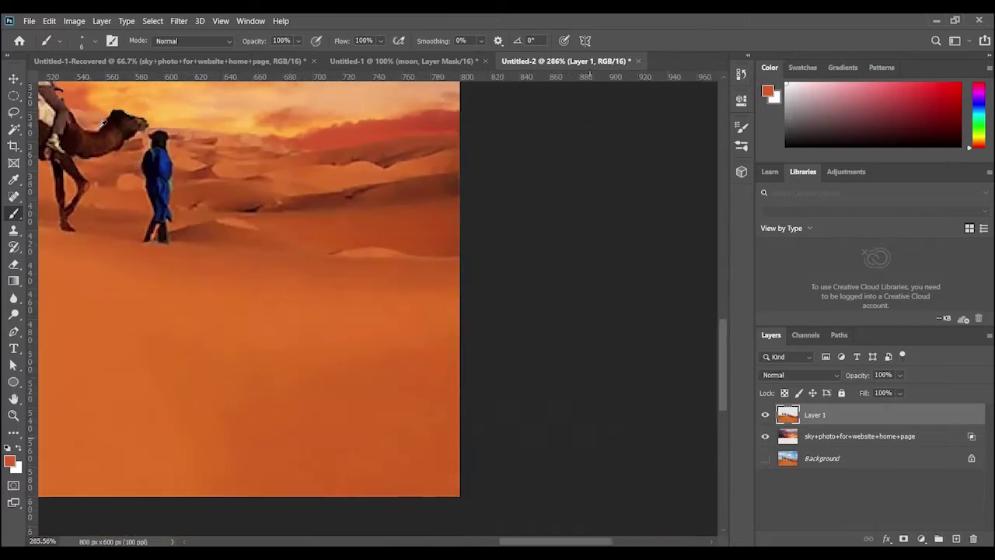
pyautogui.moveTo(72, 117); pyautogui.dragTo(398, 172)
pyautogui.scroll(4, 397, 206)
pyautogui.scroll(7, 397, 209)
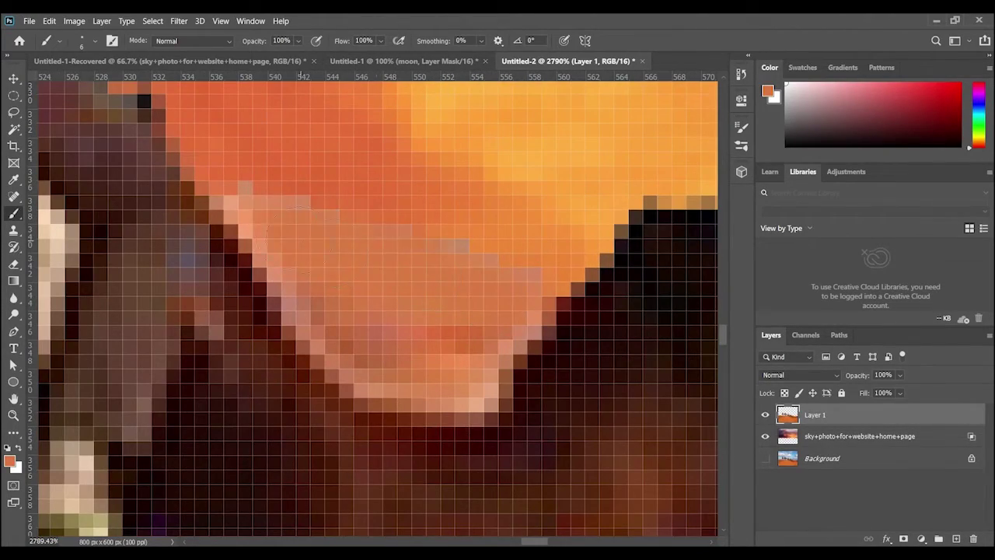
pyautogui.keyDown('alt'); pyautogui.click(300, 240); pyautogui.keyUp('alt')
pyautogui.moveTo(286, 237); pyautogui.dragTo(255, 214)
pyautogui.keyDown('alt'); pyautogui.click(568, 404); pyautogui.keyUp('alt')
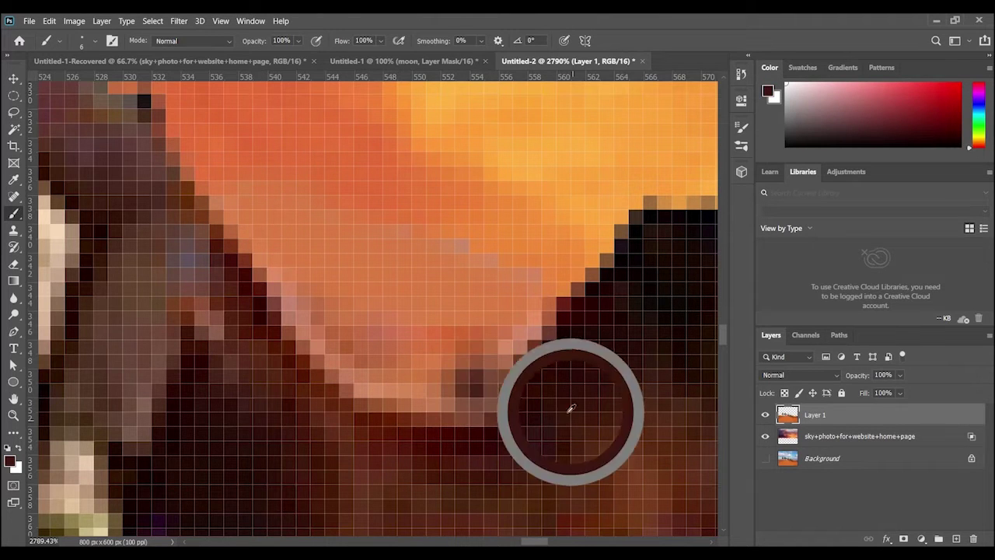
pyautogui.moveTo(458, 351)
pyautogui.mouseDown()
pyautogui.moveTo(494, 348)
pyautogui.moveTo(517, 319)
pyautogui.moveTo(506, 359)
pyautogui.moveTo(339, 317)
pyautogui.moveTo(270, 245)
pyautogui.moveTo(213, 166)
pyautogui.mouseUp()
# Smooth the crest of the dune between the second and third camels with sampled sand orange and the red sky color.
pyautogui.scroll(-7, 334, 166)
pyautogui.scroll(-1, 122, 178)
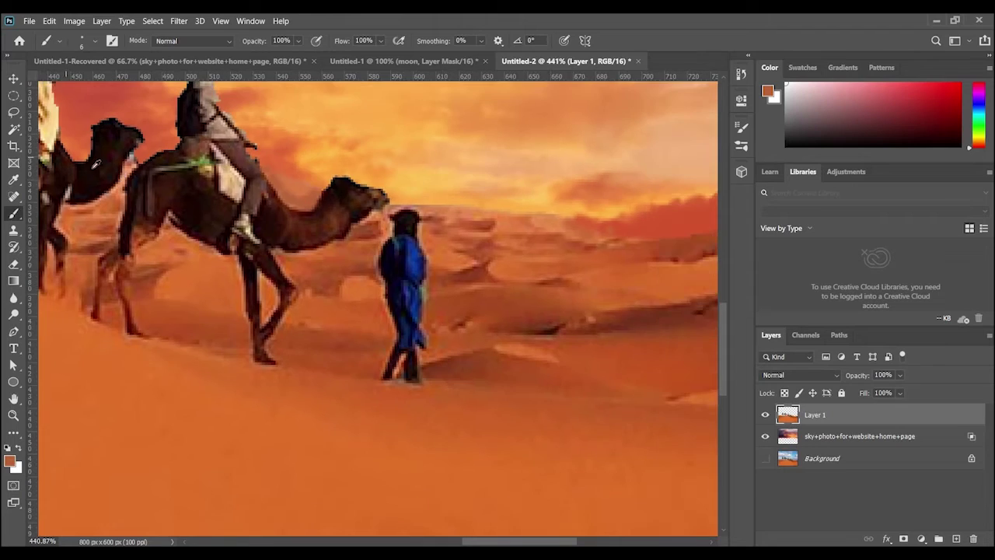
pyautogui.moveTo(493, 541); pyautogui.dragTo(433, 540)
pyautogui.scroll(6, 434, 505)
pyautogui.scroll(8, 422, 278)
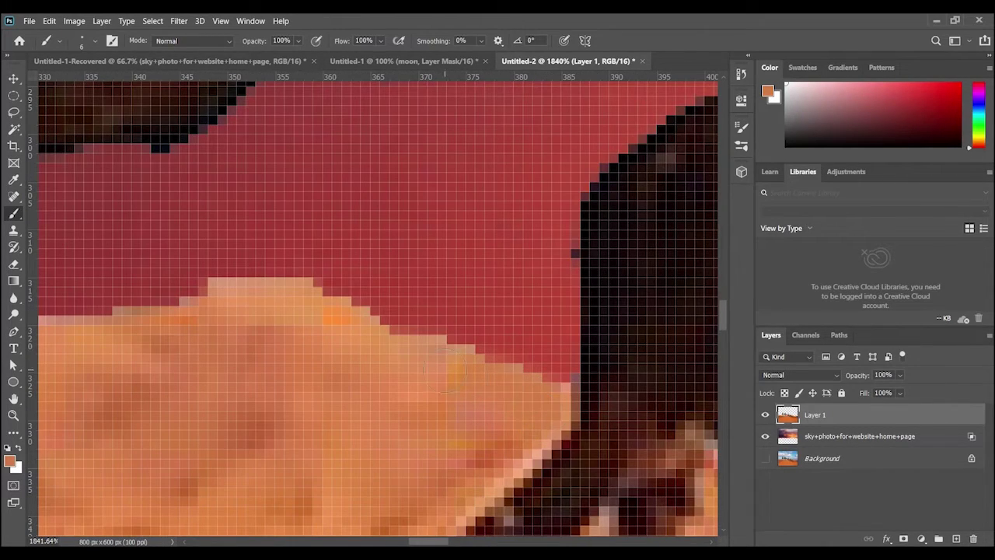
pyautogui.moveTo(446, 370)
pyautogui.mouseDown()
pyautogui.moveTo(280, 299)
pyautogui.moveTo(95, 339)
pyautogui.mouseUp()
pyautogui.keyDown('alt'); pyautogui.click(247, 210); pyautogui.keyUp('alt')
pyautogui.moveTo(398, 294); pyautogui.dragTo(557, 349)
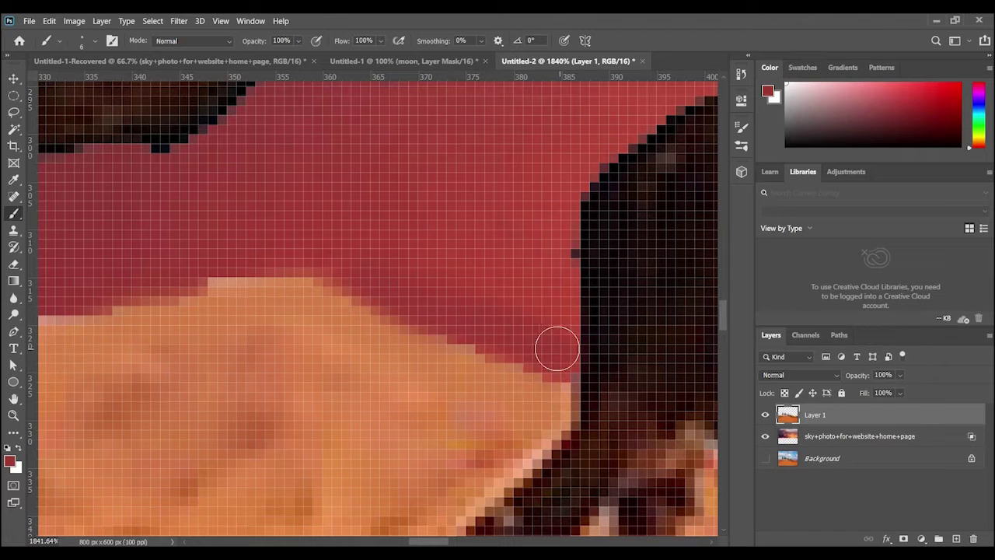
pyautogui.moveTo(86, 292)
pyautogui.mouseDown()
pyautogui.moveTo(149, 287)
pyautogui.moveTo(269, 258)
pyautogui.moveTo(257, 269)
pyautogui.moveTo(381, 253)
pyautogui.moveTo(273, 271)
pyautogui.mouseUp()
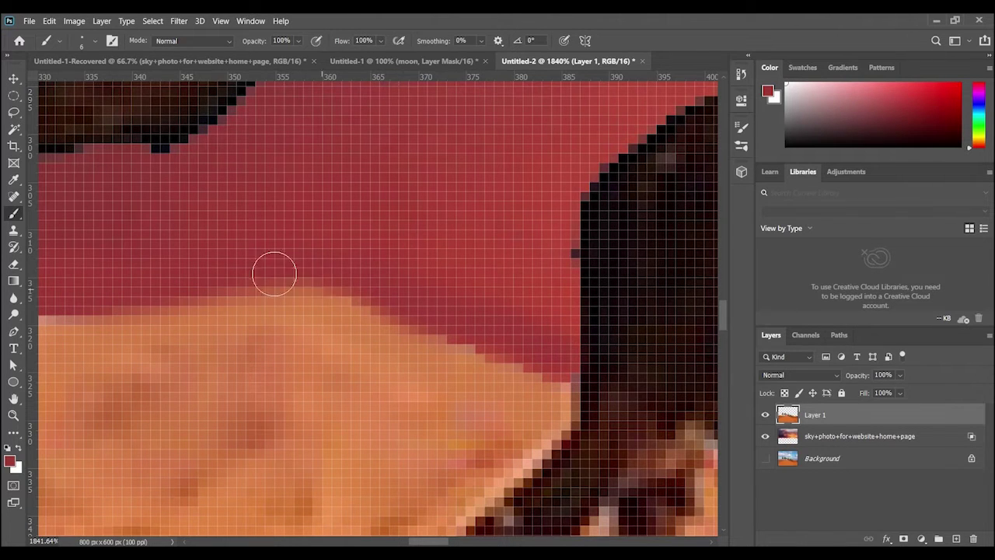
pyautogui.scroll(-3, 210, 238)
pyautogui.moveTo(428, 541); pyautogui.dragTo(393, 541)
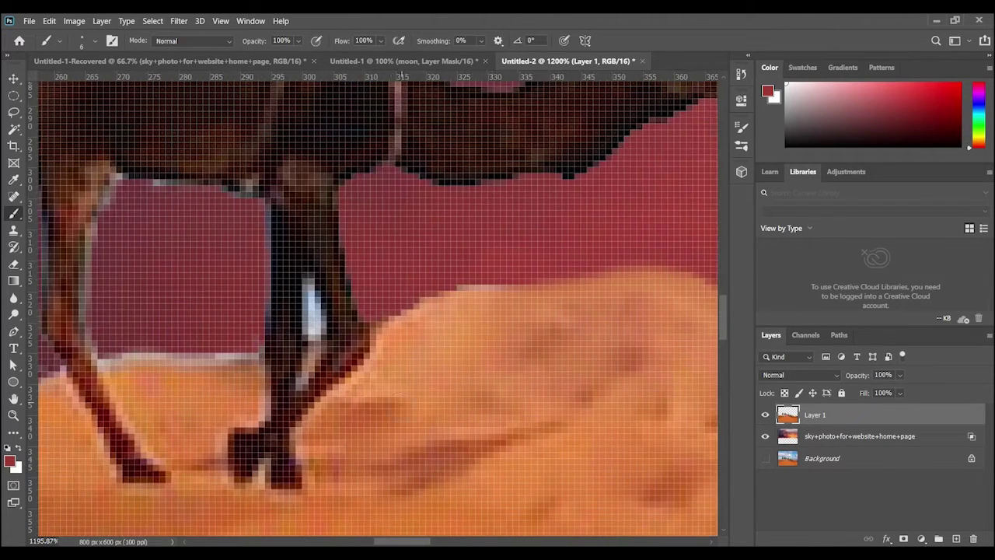
pyautogui.scroll(4, 491, 278)
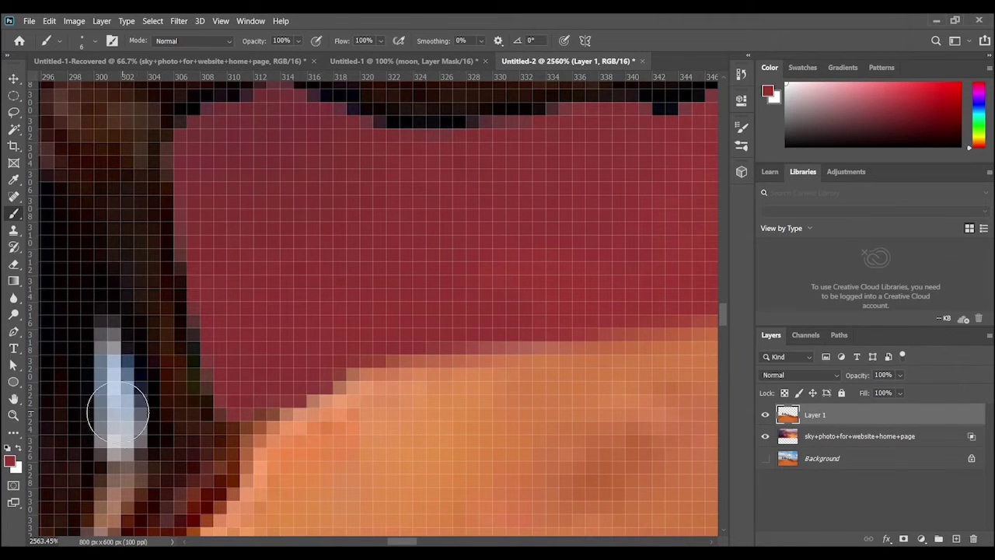
pyautogui.click(118, 427)
pyautogui.click(115, 386)
pyautogui.click(101, 335)
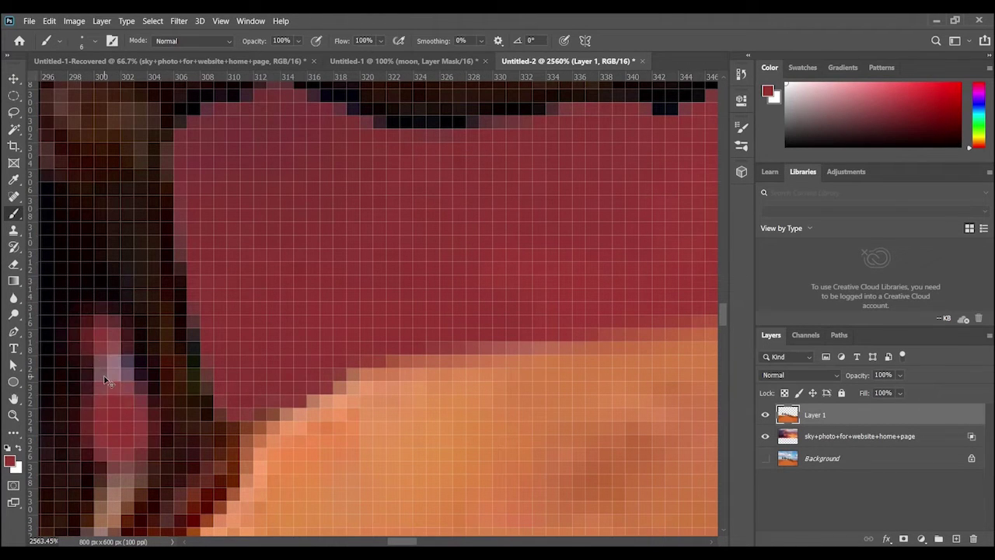
pyautogui.hotkey('ctrl', 'z')
pyautogui.hotkey('ctrl', 'z')
pyautogui.hotkey('ctrl', 'z')
pyautogui.hotkey('ctrl', 'z')
pyautogui.hotkey('ctrl', 'z')
# Reduce the brush size to 2 px and paint the pale blue gap between the second camel's front legs red.
pyautogui.click(96, 41)
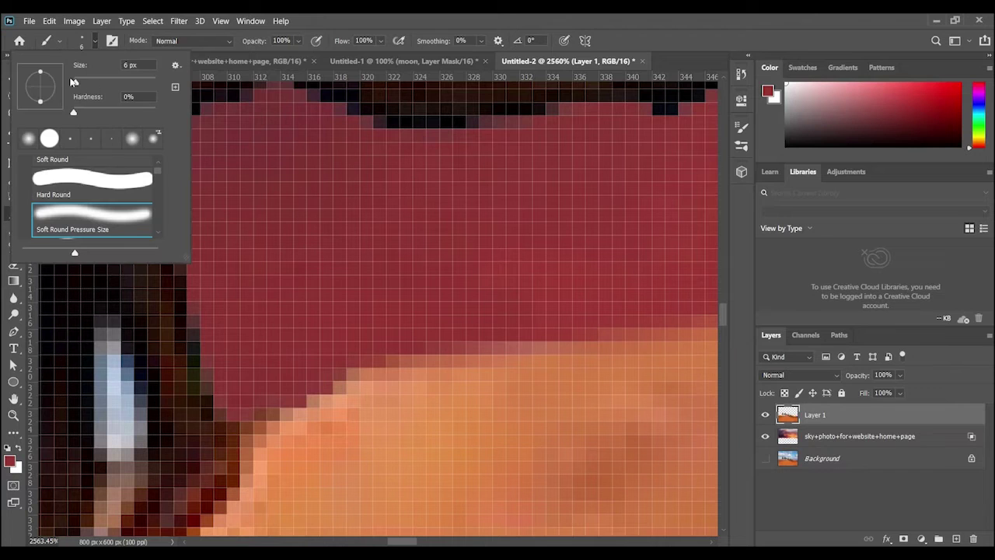
pyautogui.press('Return')
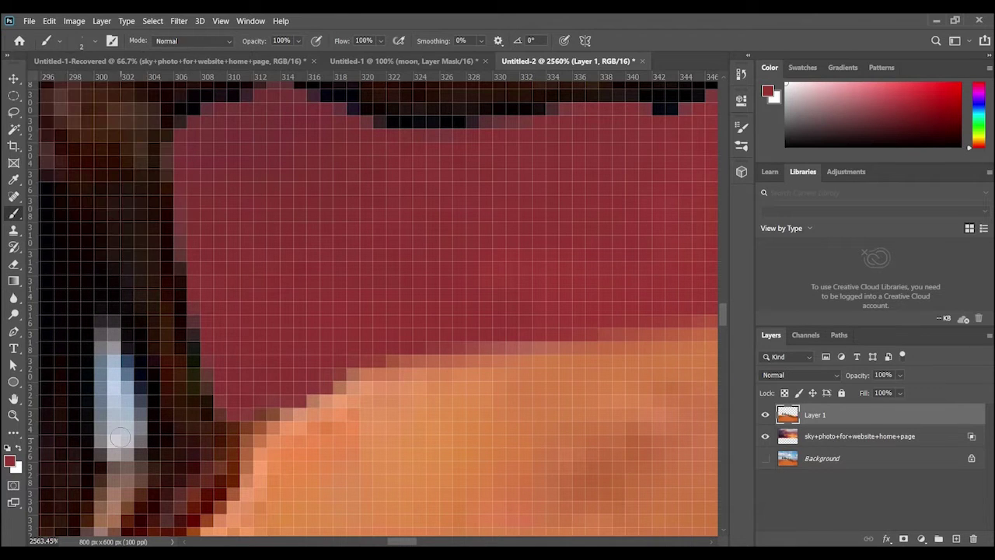
pyautogui.moveTo(120, 441)
pyautogui.mouseDown()
pyautogui.moveTo(136, 418)
pyautogui.moveTo(110, 354)
pyautogui.moveTo(132, 406)
pyautogui.moveTo(115, 395)
pyautogui.moveTo(120, 439)
pyautogui.moveTo(97, 336)
pyautogui.moveTo(128, 406)
pyautogui.moveTo(117, 442)
pyautogui.moveTo(104, 371)
pyautogui.mouseUp()
# Sample the purple-red sky color and cover the white spot between the second camel's tail and hind leg.
pyautogui.scroll(-10, 100, 320)
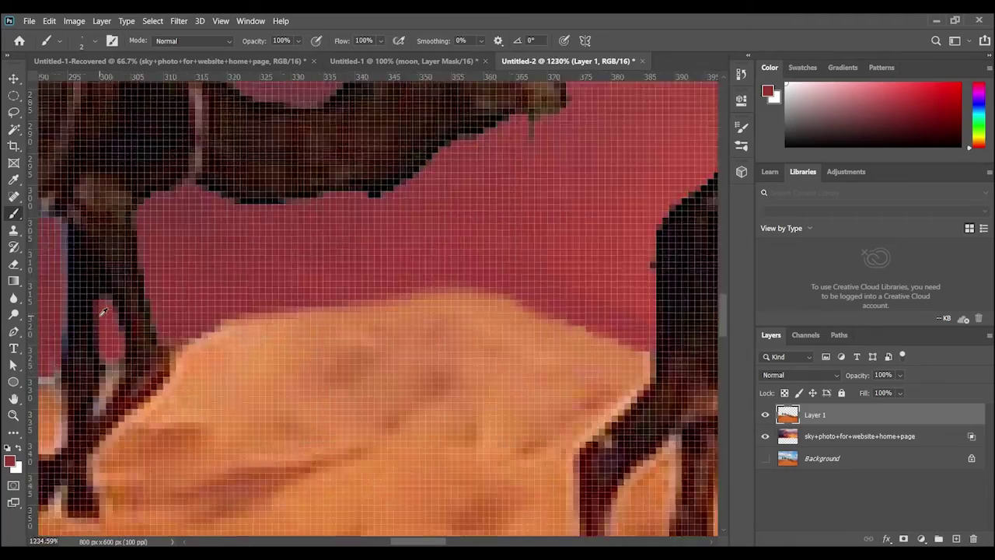
pyautogui.scroll(-3, 47, 311)
pyautogui.scroll(15, 164, 341)
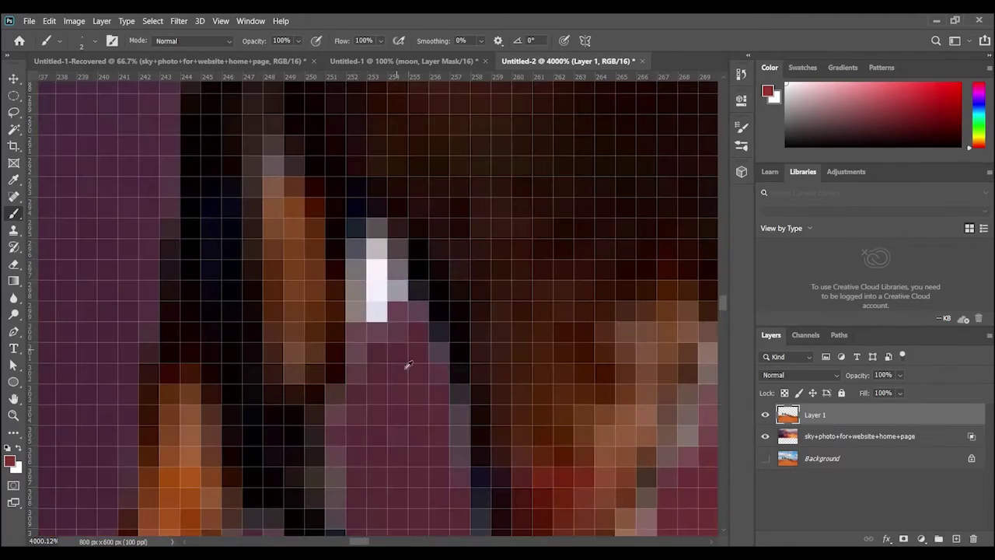
pyautogui.keyDown('alt'); pyautogui.click(406, 367); pyautogui.keyUp('alt')
pyautogui.moveTo(393, 315); pyautogui.dragTo(373, 258)
# Cover the pale fringes in the openings between the second camel's legs with red sky color and the sand edge with orange.
pyautogui.scroll(-9, 373, 260)
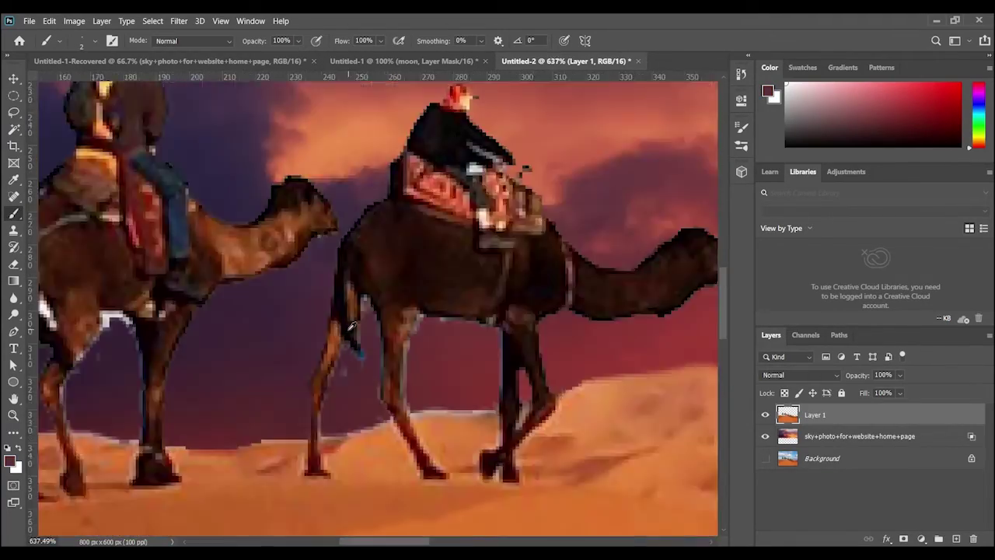
pyautogui.scroll(4, 453, 407)
pyautogui.scroll(3, 451, 406)
pyautogui.moveTo(554, 386)
pyautogui.mouseDown()
pyautogui.moveTo(463, 398)
pyautogui.moveTo(371, 377)
pyautogui.moveTo(265, 389)
pyautogui.moveTo(226, 339)
pyautogui.moveTo(224, 211)
pyautogui.moveTo(236, 152)
pyautogui.mouseUp()
pyautogui.moveTo(557, 382); pyautogui.dragTo(255, 397)
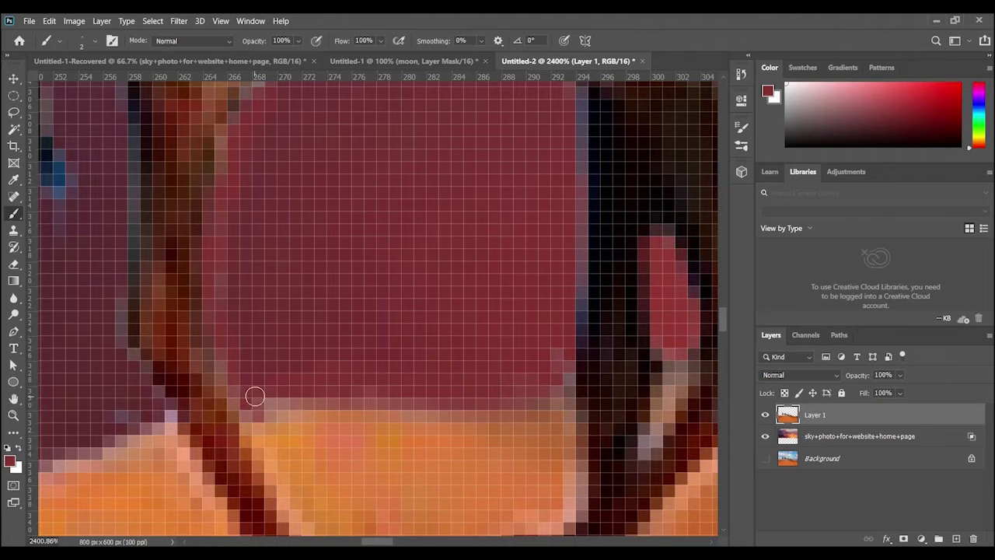
pyautogui.keyDown('alt'); pyautogui.click(416, 435); pyautogui.keyUp('alt')
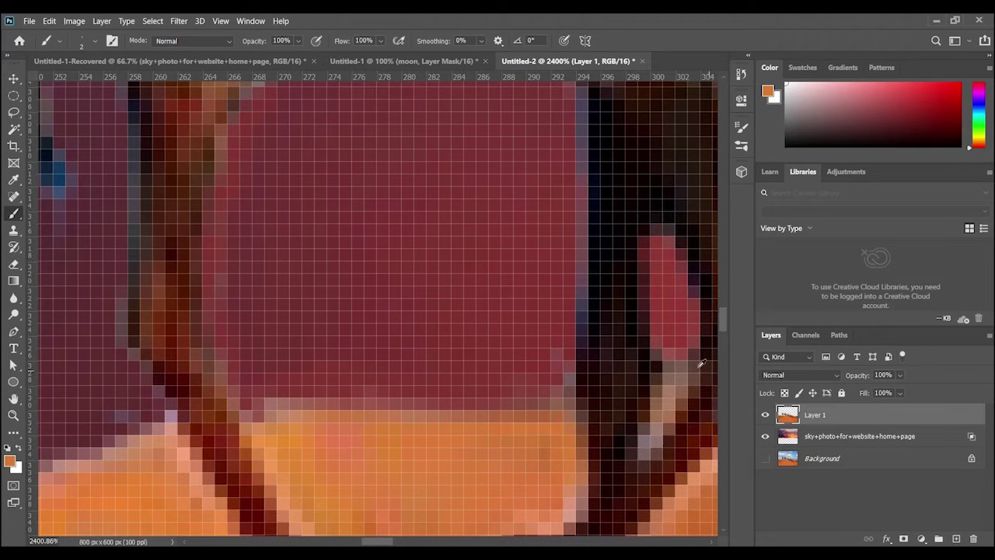
pyautogui.keyDown('alt'); pyautogui.click(676, 312); pyautogui.keyUp('alt')
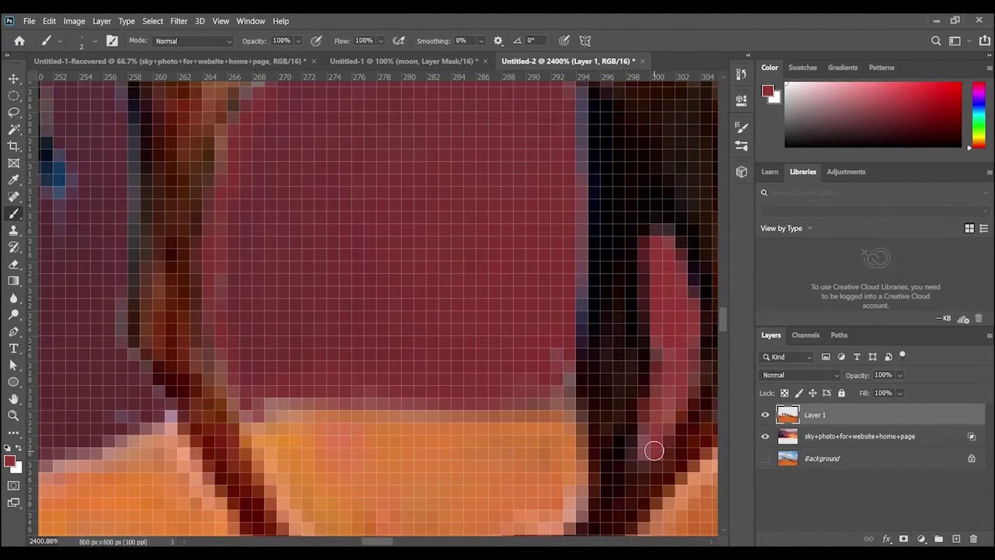
# Clean up both edges of the second camel's hind leg and the adjoining sand line with sampled sky and dark brown colors.
pyautogui.moveTo(66, 460); pyautogui.dragTo(161, 422)
pyautogui.moveTo(140, 381)
pyautogui.mouseDown()
pyautogui.moveTo(113, 328)
pyautogui.moveTo(132, 198)
pyautogui.mouseUp()
pyautogui.moveTo(128, 154); pyautogui.dragTo(127, 123)
pyautogui.keyDown('alt'); pyautogui.click(159, 167); pyautogui.keyUp('alt')
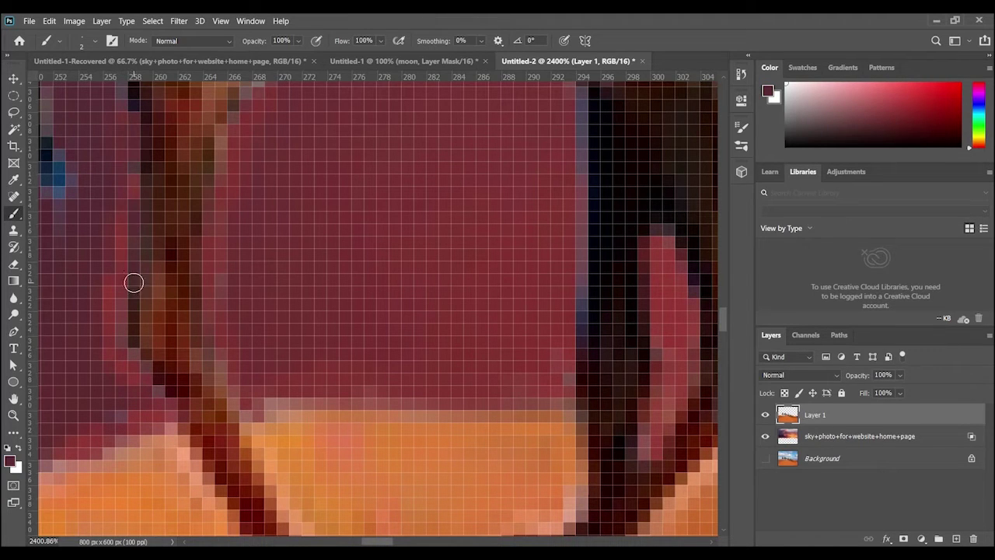
pyautogui.moveTo(129, 236)
pyautogui.mouseDown()
pyautogui.moveTo(138, 366)
pyautogui.moveTo(166, 412)
pyautogui.mouseUp()
pyautogui.moveTo(209, 124)
pyautogui.mouseDown()
pyautogui.moveTo(200, 346)
pyautogui.moveTo(247, 449)
pyautogui.mouseUp()
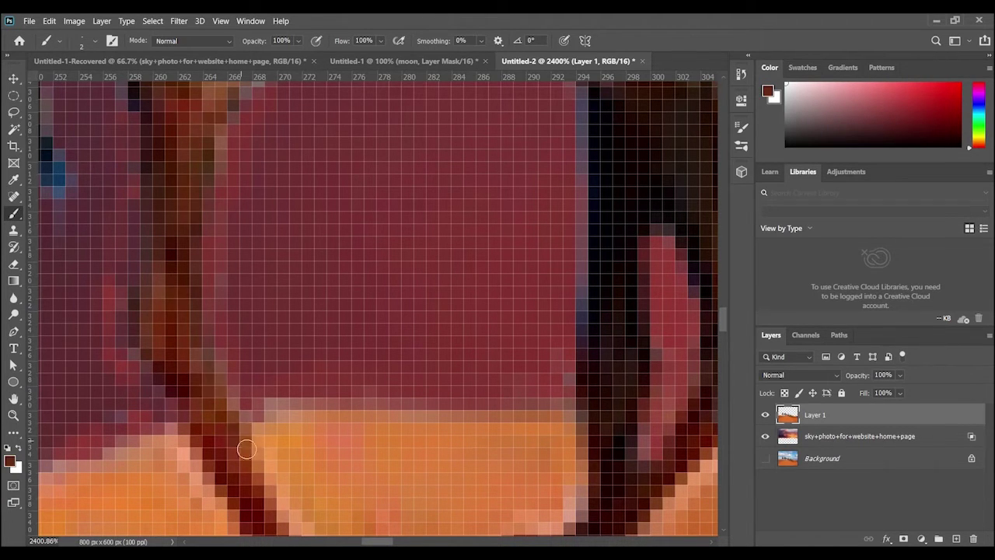
# Repaint the rear edge of the second camel's front leg in sampled black, and trim it with the red sky color.
pyautogui.scroll(-8, 120, 347)
pyautogui.scroll(8, 187, 310)
pyautogui.keyDown('alt'); pyautogui.click(324, 392); pyautogui.keyUp('alt')
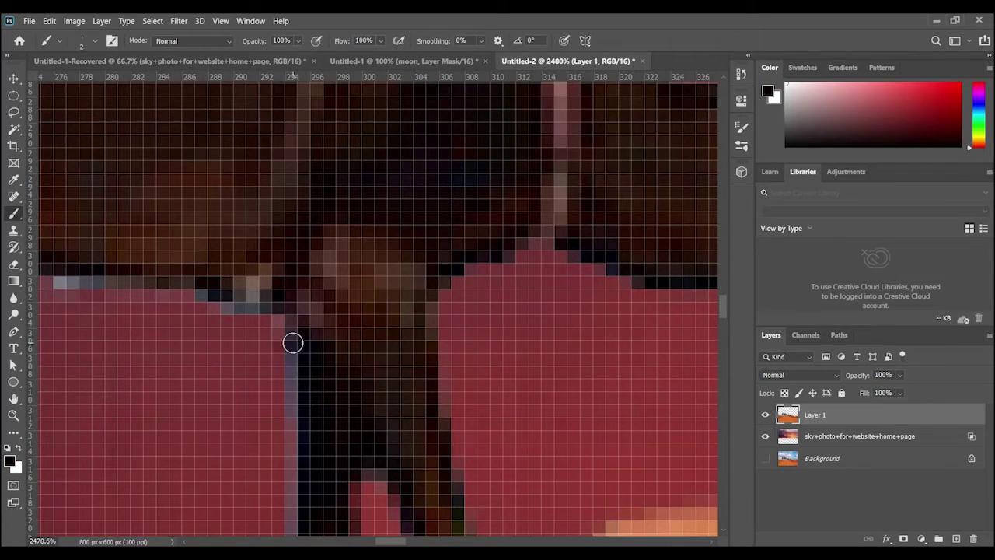
pyautogui.moveTo(291, 342); pyautogui.dragTo(303, 526)
pyautogui.scroll(-4, 288, 407)
pyautogui.keyDown('alt'); pyautogui.click(221, 347); pyautogui.keyUp('alt')
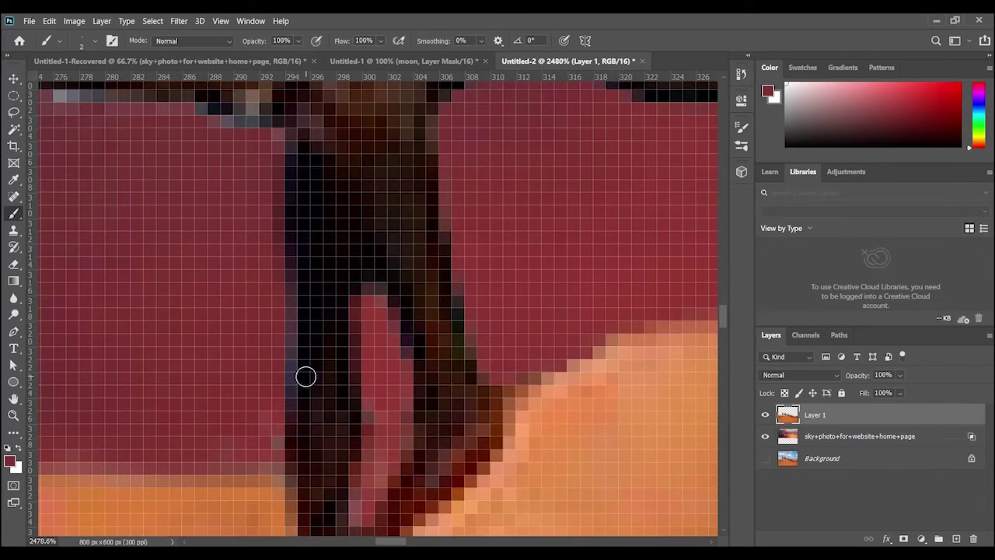
pyautogui.moveTo(290, 410); pyautogui.dragTo(289, 373)
pyautogui.moveTo(278, 293); pyautogui.dragTo(272, 315)
pyautogui.moveTo(284, 274); pyautogui.dragTo(311, 445)
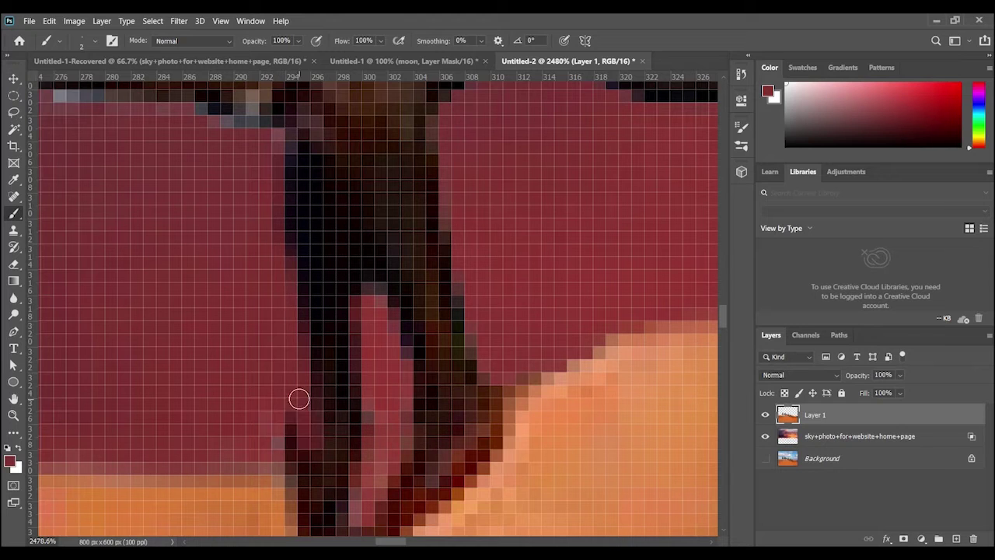
pyautogui.moveTo(298, 399); pyautogui.dragTo(295, 462)
pyautogui.hotkey('ctrl', 'z')
pyautogui.hotkey('ctrl', 'z')
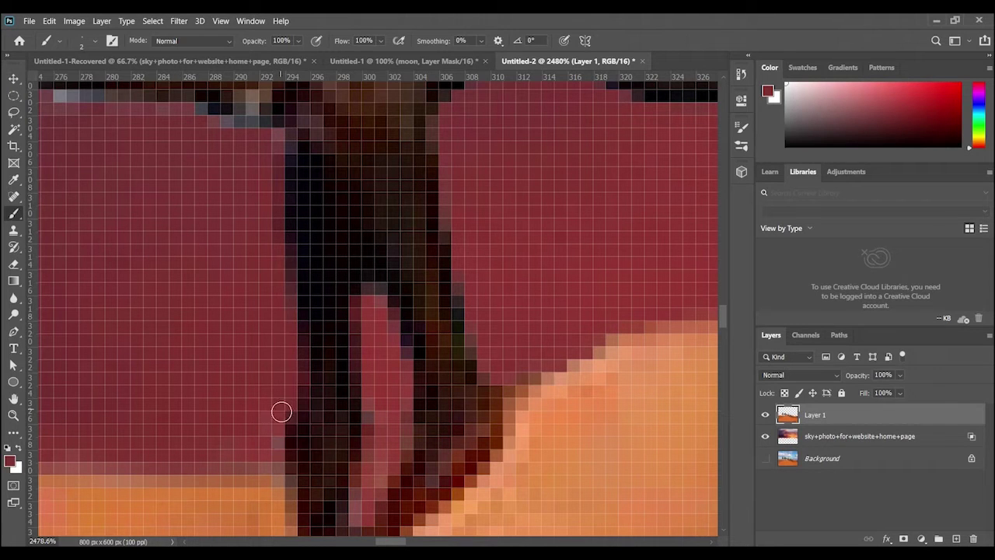
# Cover pale fringes behind the second camel's front leg and around its tail and hind legs with matching sky colors.
pyautogui.moveTo(281, 412); pyautogui.dragTo(273, 464)
pyautogui.scroll(-1, 290, 477)
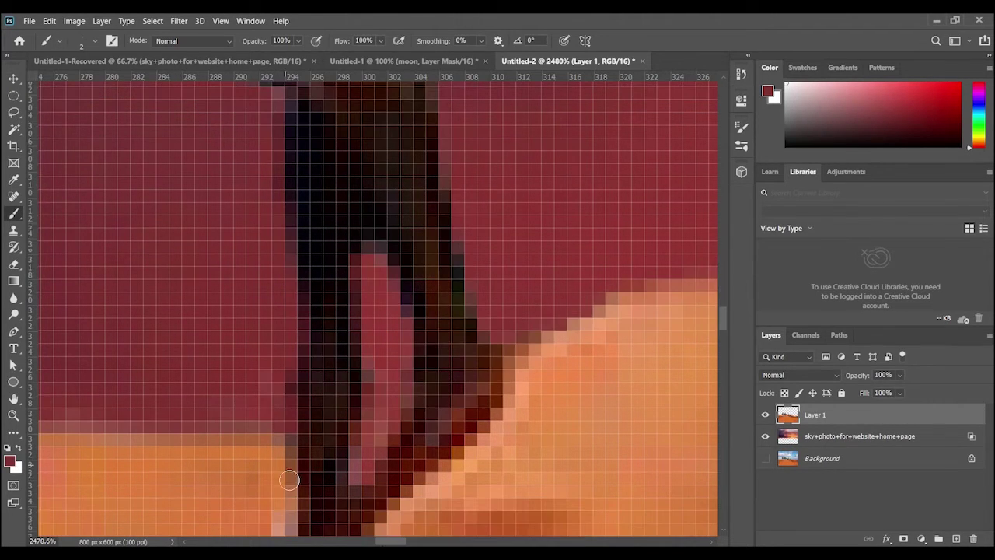
pyautogui.moveTo(390, 542); pyautogui.dragTo(362, 541)
pyautogui.scroll(3, 383, 210)
pyautogui.scroll(1, 383, 202)
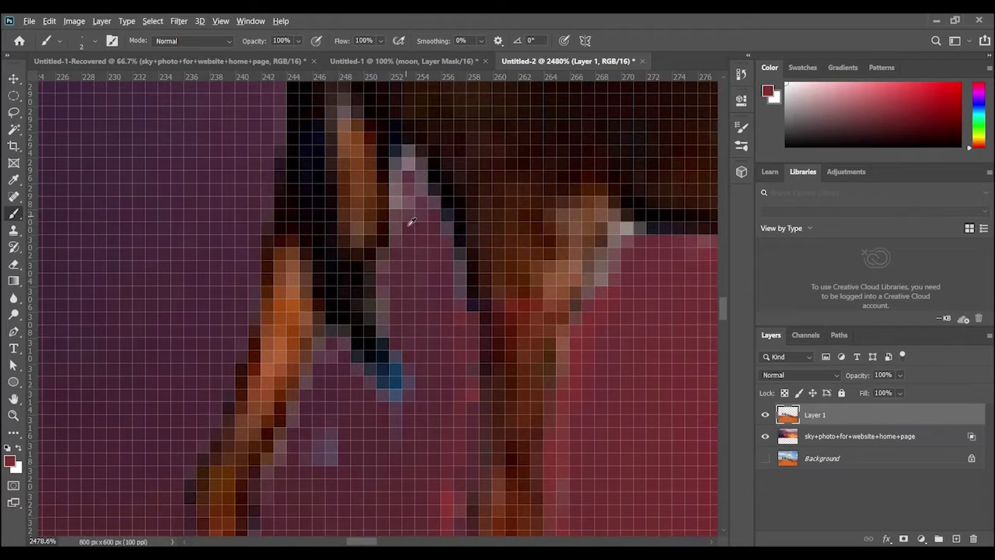
pyautogui.moveTo(390, 251); pyautogui.dragTo(399, 359)
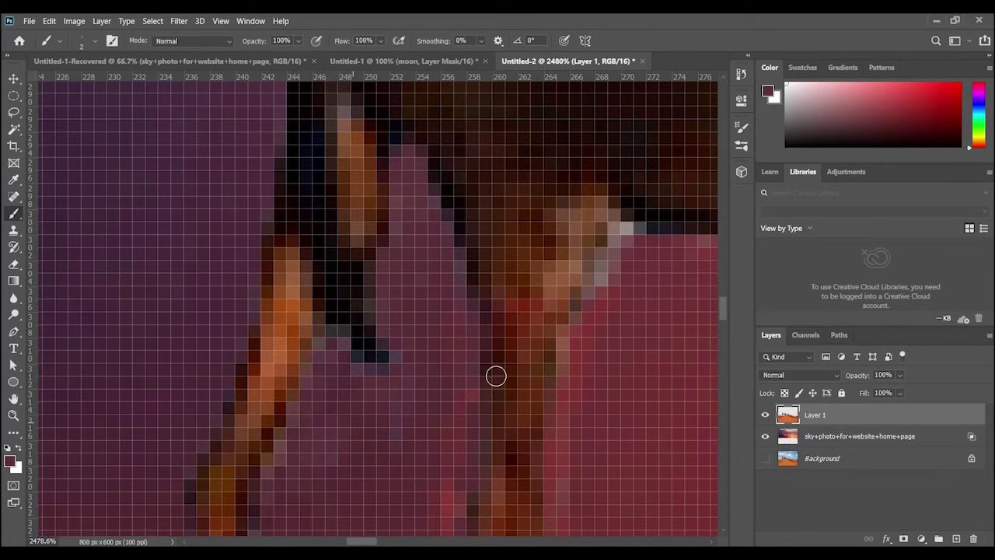
pyautogui.moveTo(634, 249)
pyautogui.mouseDown()
pyautogui.moveTo(595, 310)
pyautogui.moveTo(600, 279)
pyautogui.moveTo(631, 233)
pyautogui.mouseUp()
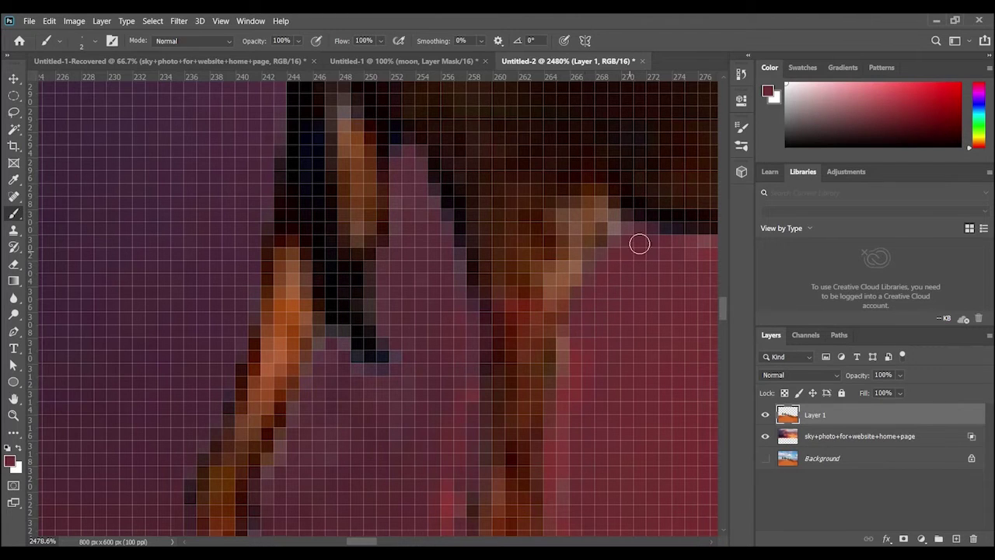
# Sample the dark red sky and smooth the sand line from the second camel's hind leg to the first camel's front foot.
pyautogui.scroll(-4, 576, 295)
pyautogui.scroll(-3, 470, 237)
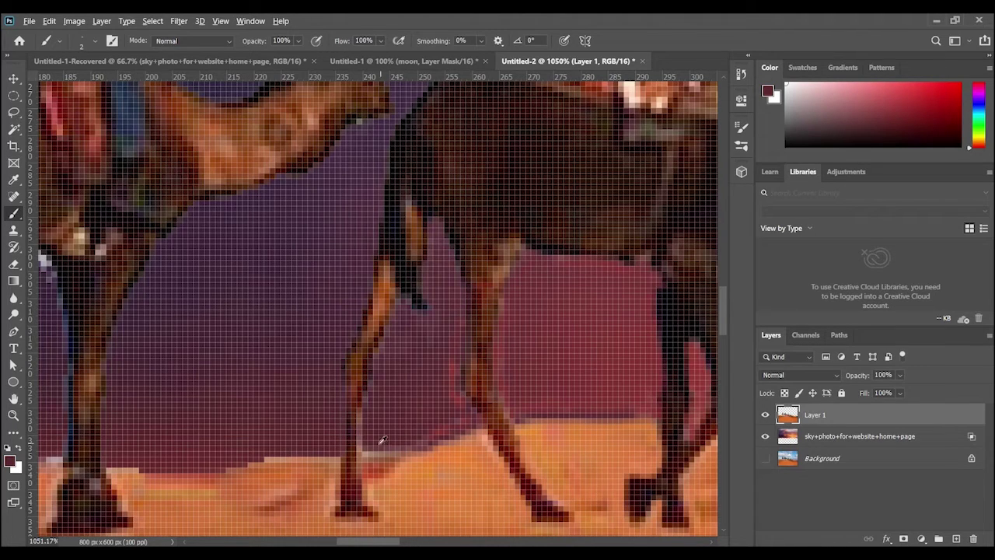
pyautogui.keyDown('alt'); pyautogui.click(373, 435); pyautogui.keyUp('alt')
pyautogui.moveTo(396, 450); pyautogui.dragTo(230, 461)
pyautogui.moveTo(155, 467); pyautogui.dragTo(116, 469)
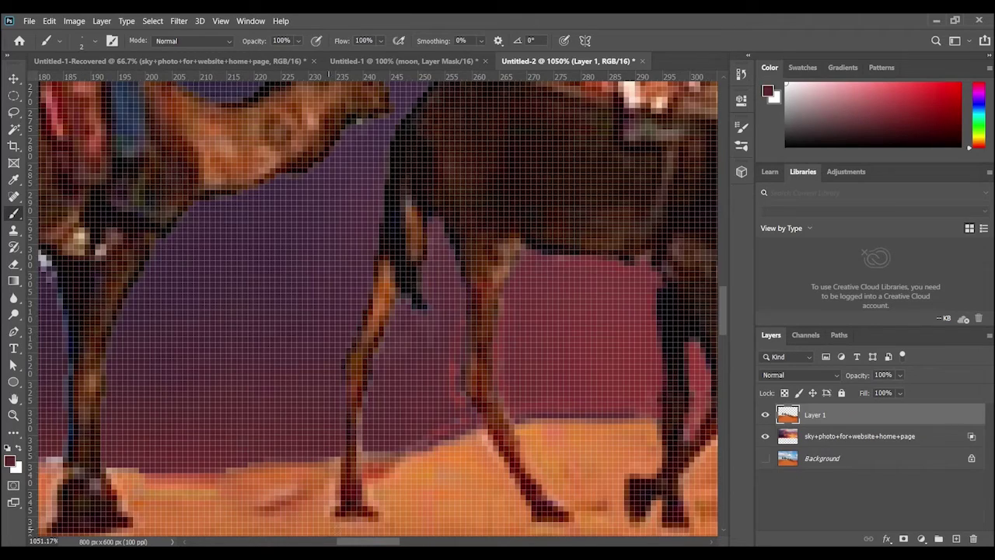
# Sample the dark purple sky and cover the pale fringes between the first camel's legs.
pyautogui.moveTo(357, 542); pyautogui.dragTo(329, 543)
pyautogui.scroll(8, 311, 311)
pyautogui.keyDown('alt'); pyautogui.click(382, 340); pyautogui.keyUp('alt')
pyautogui.moveTo(377, 233)
pyautogui.mouseDown()
pyautogui.moveTo(403, 239)
pyautogui.moveTo(426, 278)
pyautogui.moveTo(328, 283)
pyautogui.moveTo(344, 201)
pyautogui.moveTo(382, 217)
pyautogui.moveTo(334, 216)
pyautogui.moveTo(308, 344)
pyautogui.moveTo(241, 355)
pyautogui.moveTo(210, 426)
pyautogui.mouseUp()
pyautogui.moveTo(147, 206)
pyautogui.mouseDown()
pyautogui.moveTo(140, 235)
pyautogui.moveTo(131, 190)
pyautogui.moveTo(101, 136)
pyautogui.moveTo(149, 207)
pyautogui.moveTo(122, 207)
pyautogui.mouseUp()
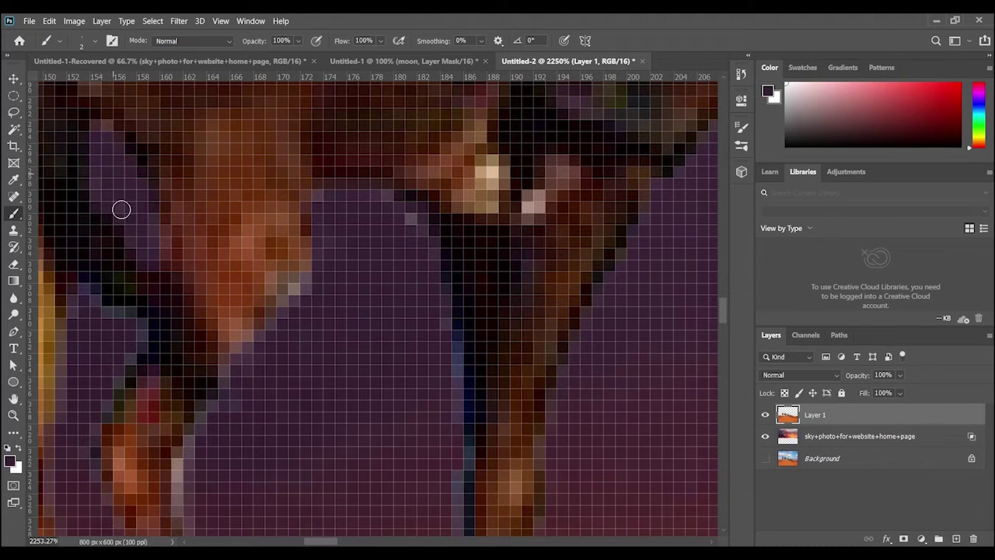
# Smooth the jagged dune crest behind the first camel with dark purple sky color, and fill its notches with sampled sand orange.
pyautogui.scroll(-15, 496, 197)
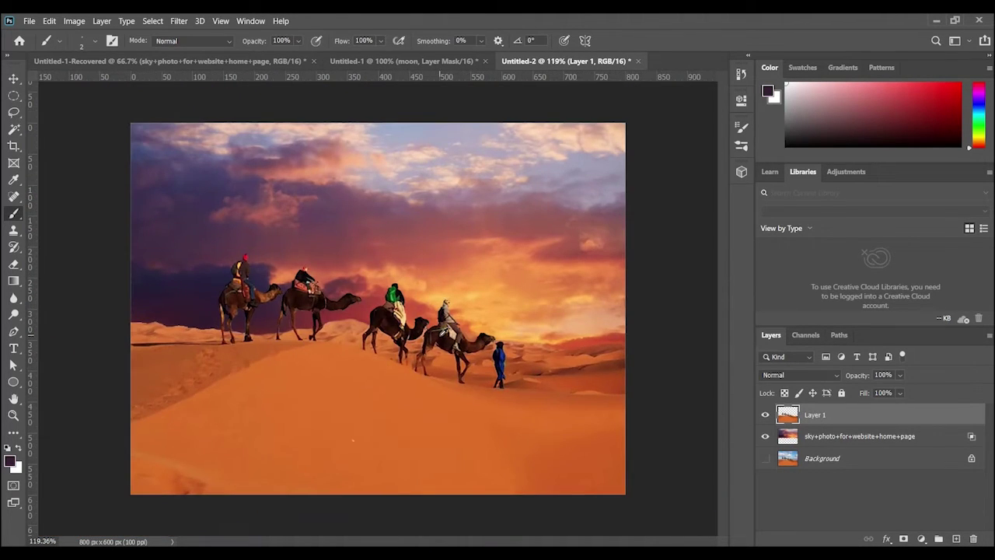
pyautogui.scroll(12, 167, 350)
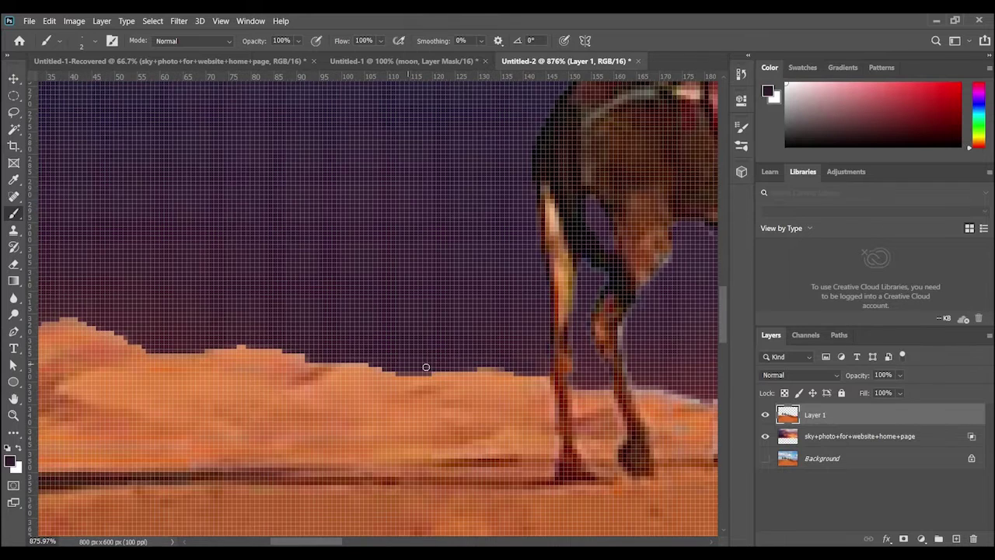
pyautogui.moveTo(220, 352)
pyautogui.mouseDown()
pyautogui.moveTo(357, 360)
pyautogui.moveTo(203, 337)
pyautogui.moveTo(126, 340)
pyautogui.moveTo(52, 313)
pyautogui.moveTo(128, 343)
pyautogui.moveTo(493, 360)
pyautogui.moveTo(639, 374)
pyautogui.moveTo(703, 394)
pyautogui.moveTo(464, 368)
pyautogui.mouseUp()
pyautogui.keyDown('alt'); pyautogui.click(349, 392); pyautogui.keyUp('alt')
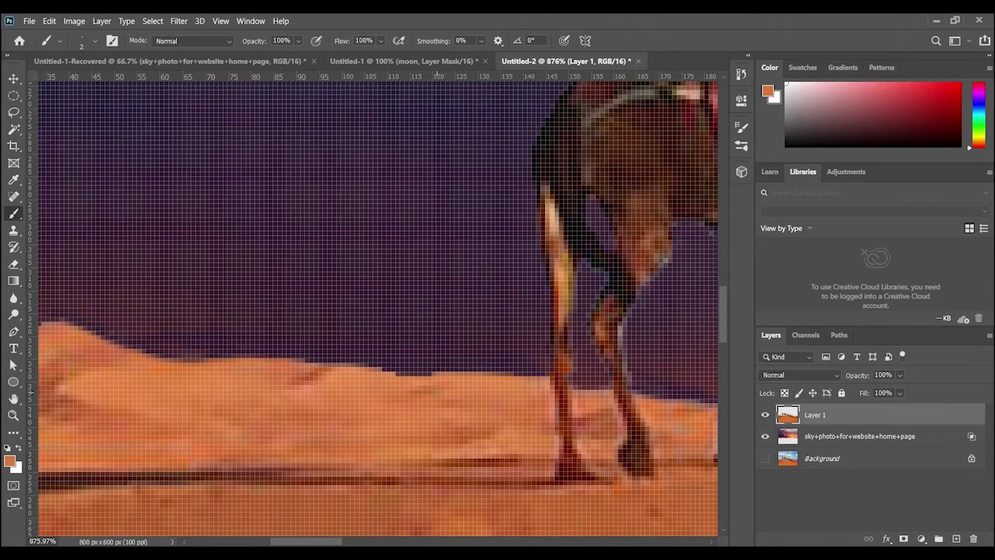
pyautogui.moveTo(394, 372); pyautogui.dragTo(347, 374)
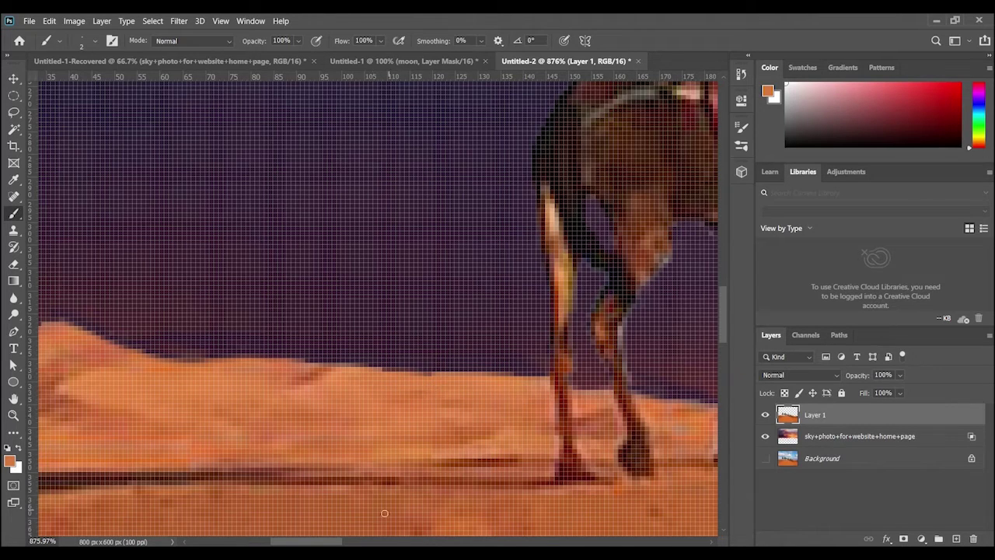
# Smooth the dune crest near the image's left edge with sand orange and check the whole composite.
pyautogui.moveTo(324, 541); pyautogui.dragTo(286, 541)
pyautogui.moveTo(388, 322)
pyautogui.mouseDown()
pyautogui.moveTo(360, 334)
pyautogui.moveTo(390, 334)
pyautogui.moveTo(333, 320)
pyautogui.moveTo(491, 356)
pyautogui.mouseUp()
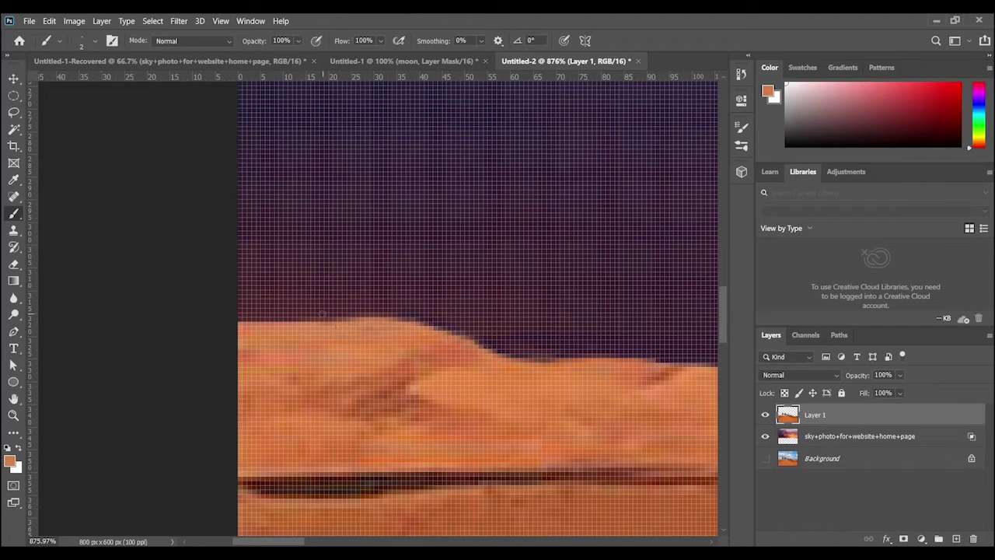
pyautogui.scroll(-6, 477, 325)
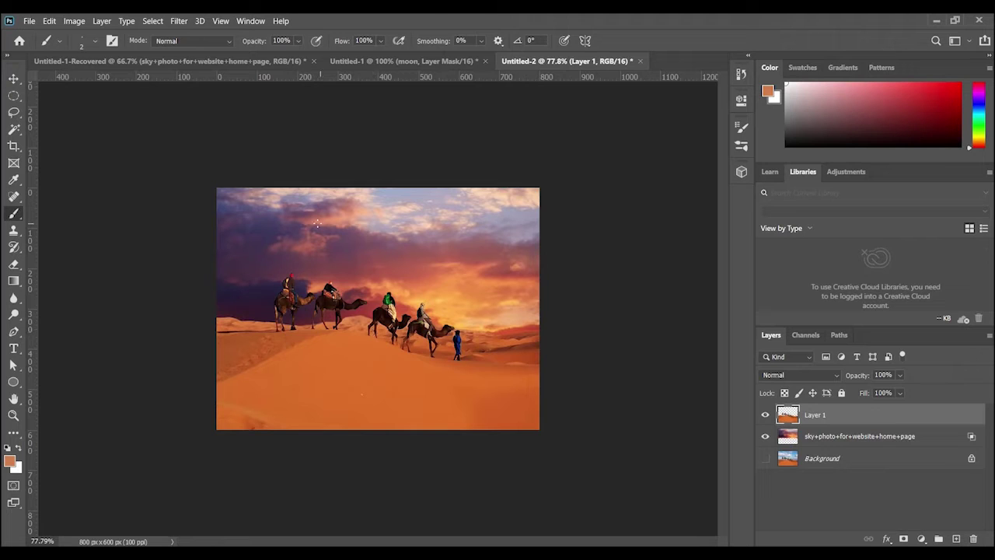
pyautogui.hotkey('ctrl', '0')
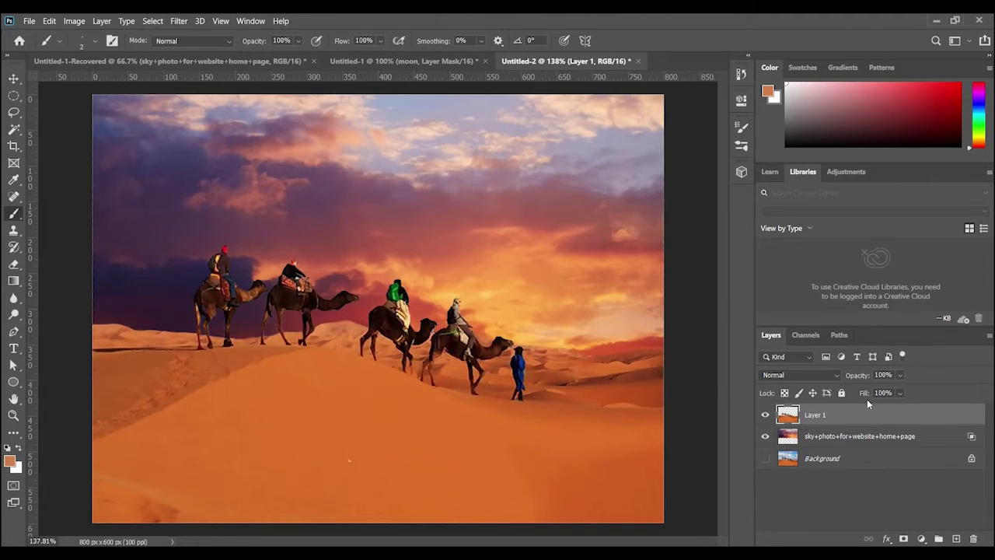
# Add a Color Balance adjustment clipped to Layer 1, with midtones at Cyan-Red +51, Magenta-Green -9 and Yellow-Blue -5.
pyautogui.click(922, 538)
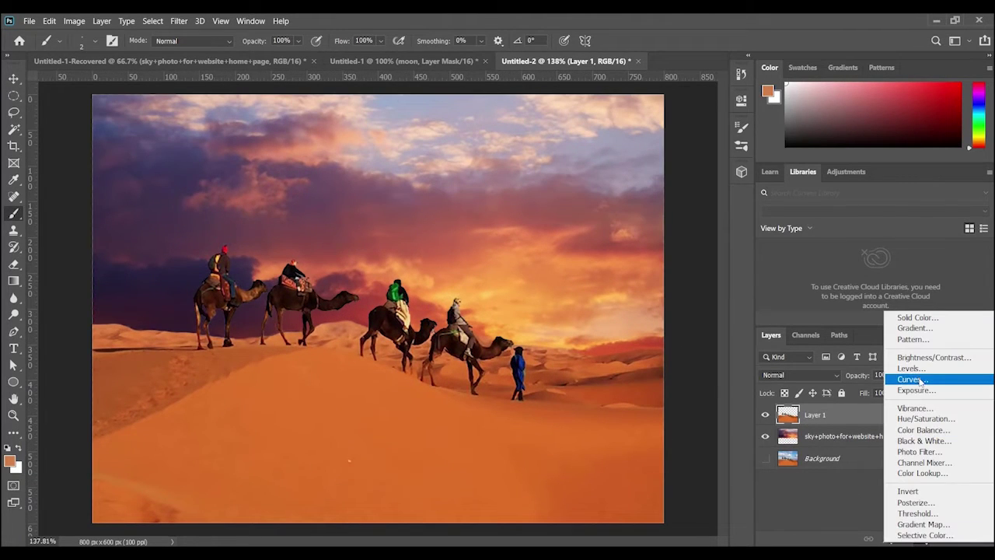
pyautogui.click(918, 429)
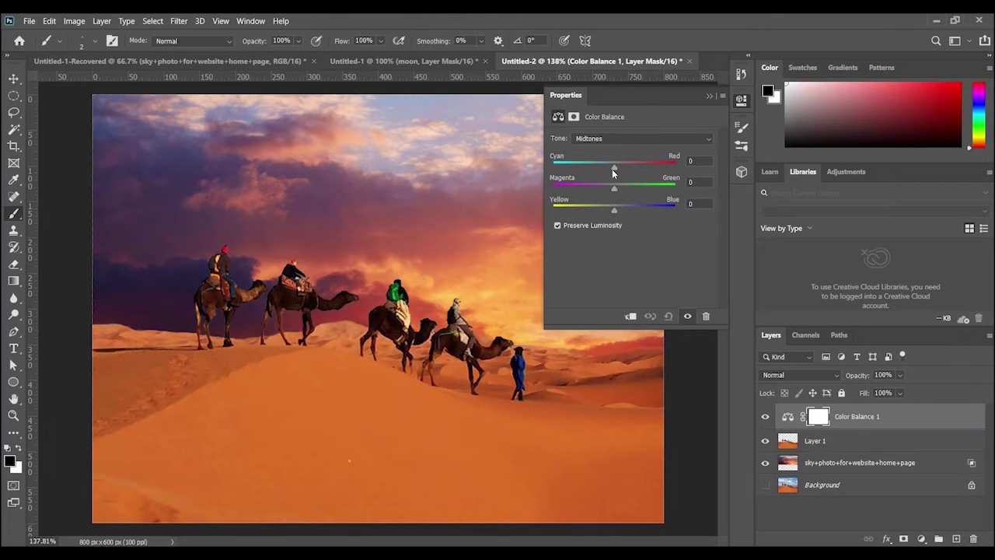
pyautogui.moveTo(618, 172); pyautogui.dragTo(626, 171)
pyautogui.hotkey('ctrl', 'alt', 'g')
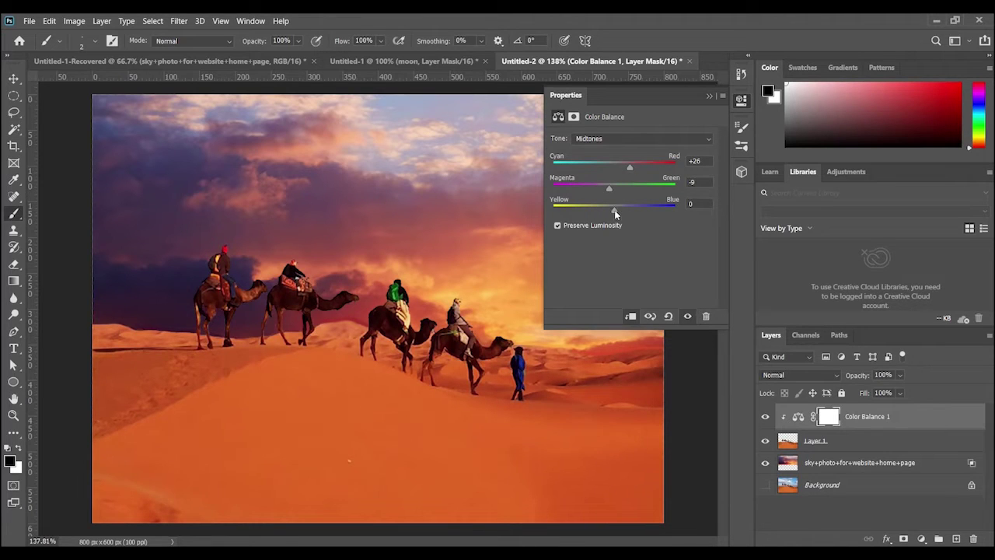
pyautogui.moveTo(614, 210); pyautogui.dragTo(594, 209)
pyautogui.moveTo(628, 166); pyautogui.dragTo(642, 169)
pyautogui.moveTo(599, 214); pyautogui.dragTo(611, 213)
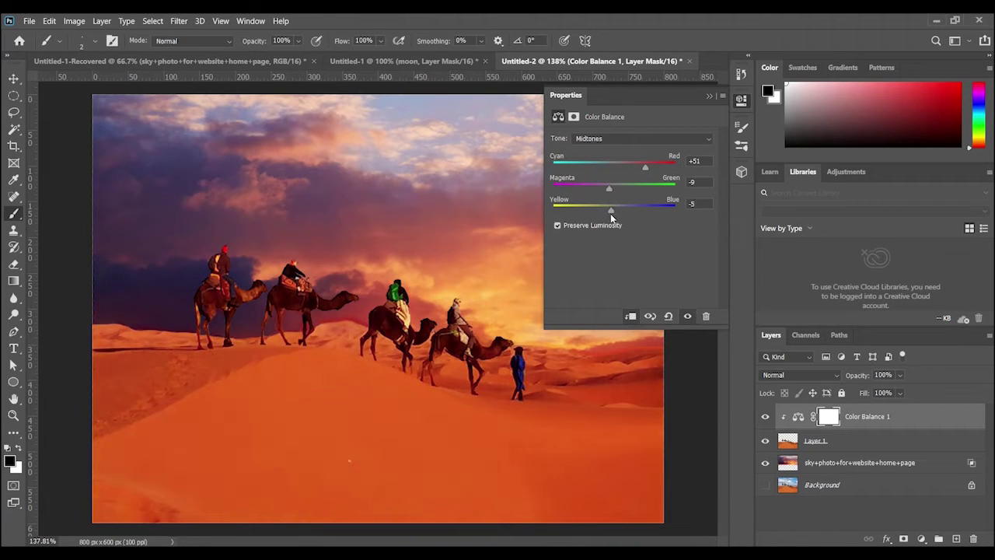
pyautogui.click(711, 97)
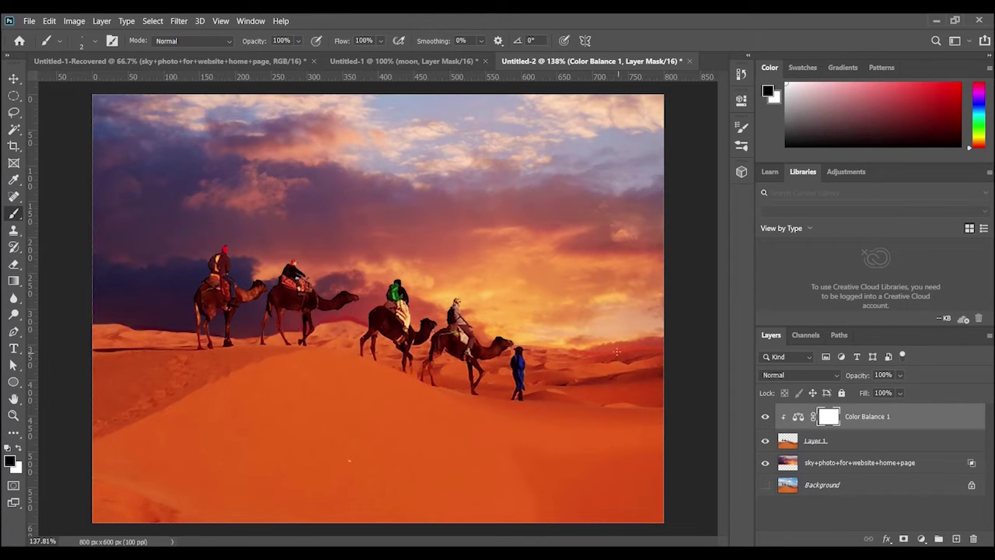
# Place the sunset sky photo again as the top layer and enlarge it to about 111% to cover the whole canvas.
pyautogui.press('v')
pyautogui.moveTo(639, 214); pyautogui.dragTo(65, 200)
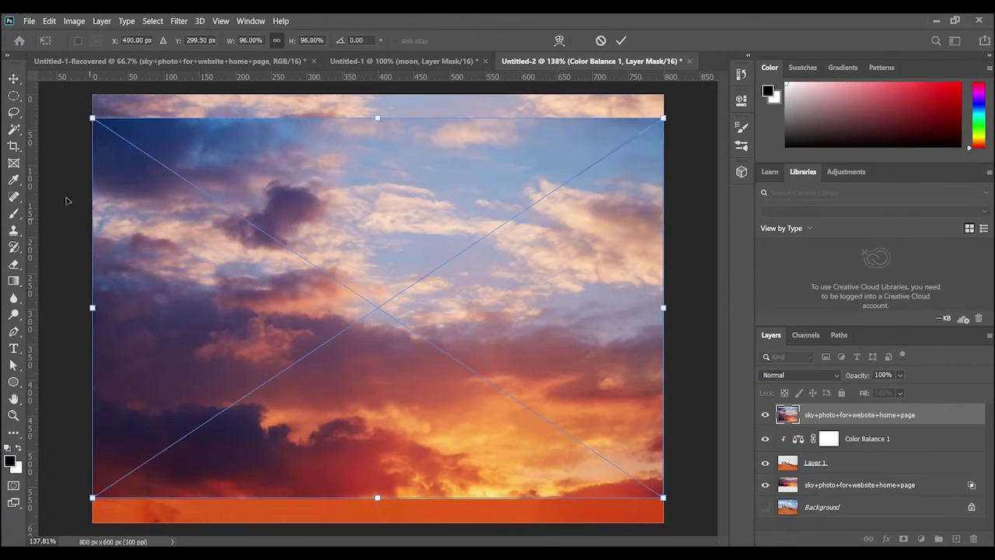
pyautogui.moveTo(92, 118); pyautogui.dragTo(49, 90)
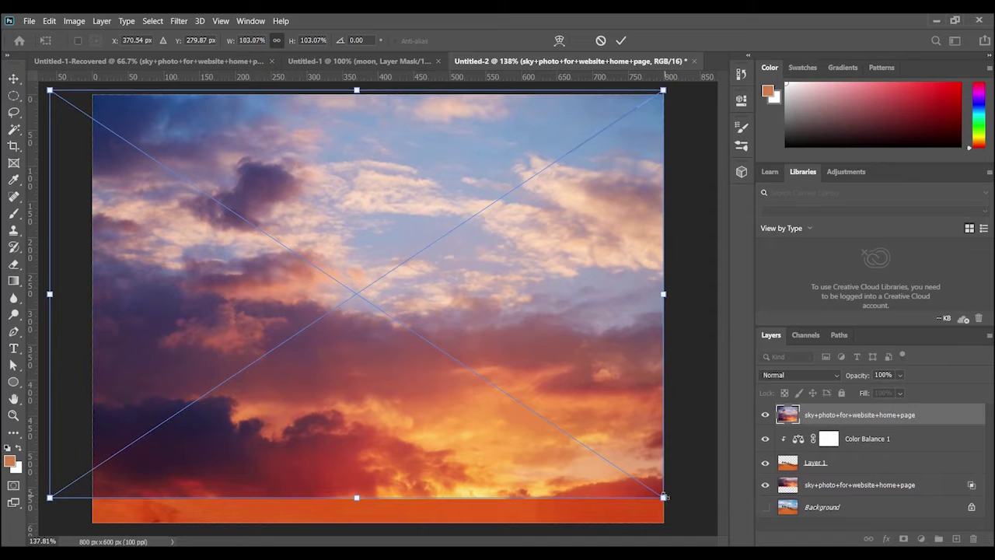
pyautogui.moveTo(665, 496); pyautogui.dragTo(708, 528)
pyautogui.click(179, 21)
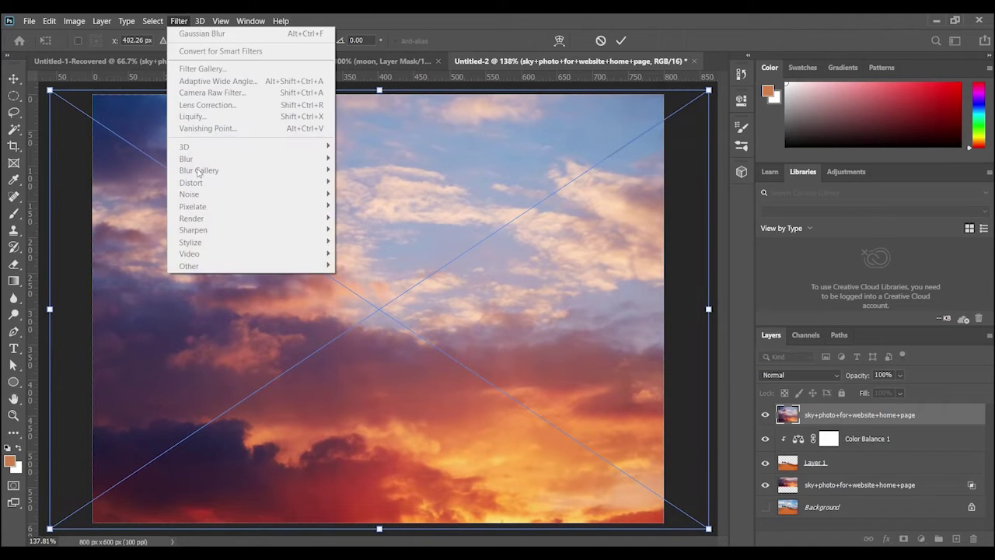
pyautogui.moveTo(241, 21)
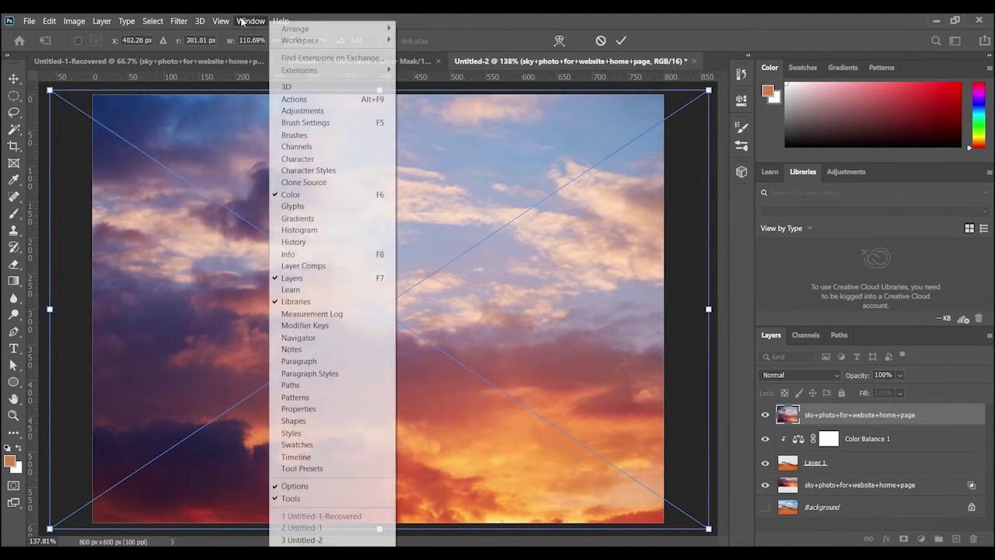
pyautogui.moveTo(182, 23)
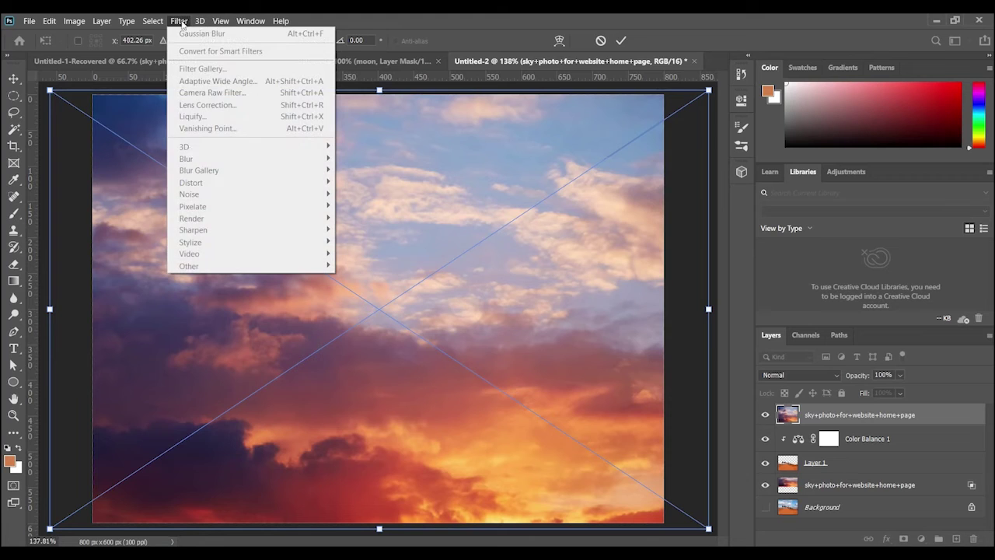
pyautogui.click(620, 41)
# Apply a Gaussian Blur with a 100-pixel radius to the newly placed sky layer.
pyautogui.click(175, 22)
pyautogui.moveTo(193, 159)
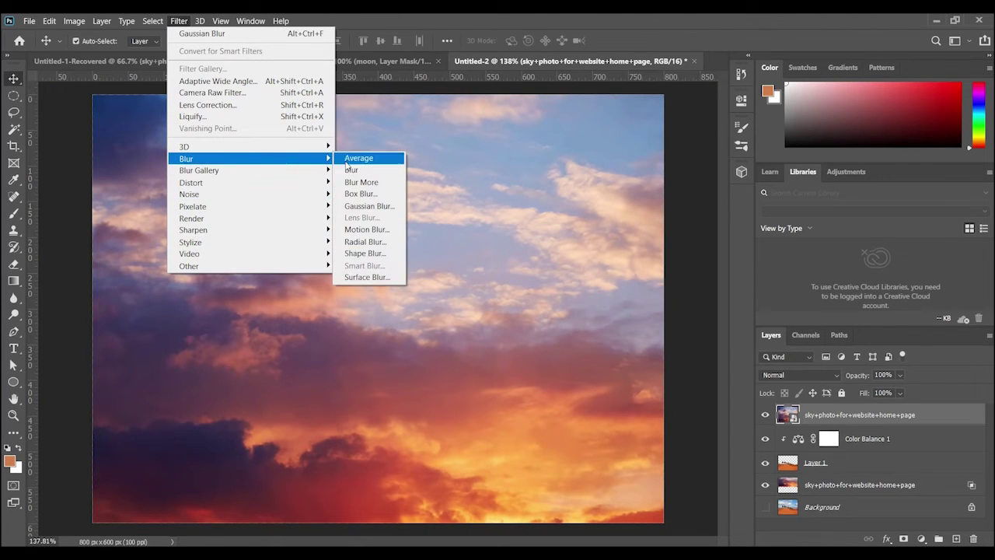
pyautogui.click(367, 206)
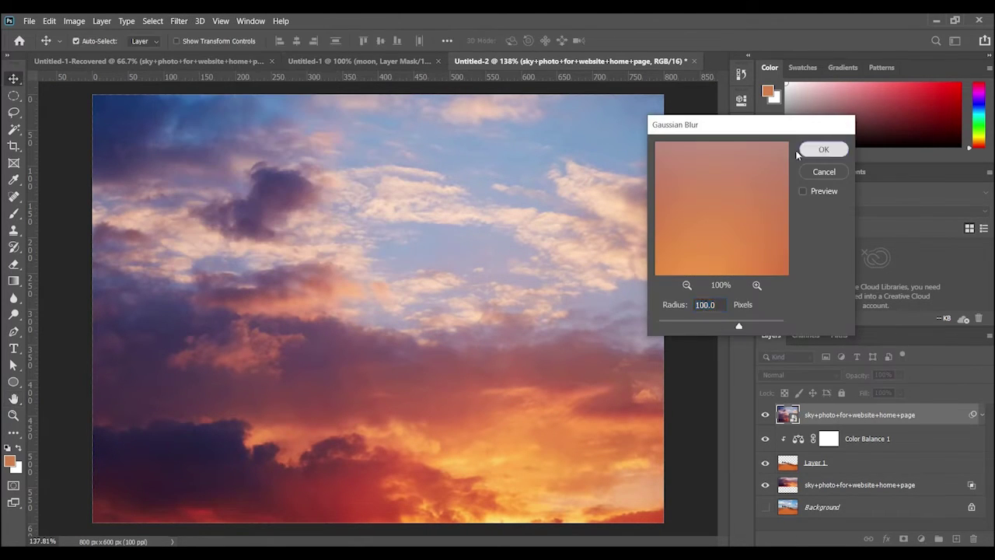
pyautogui.click(824, 149)
# Set the blurred sky layer's blend mode to Overlay and lower its opacity to 64%.
pyautogui.click(784, 375)
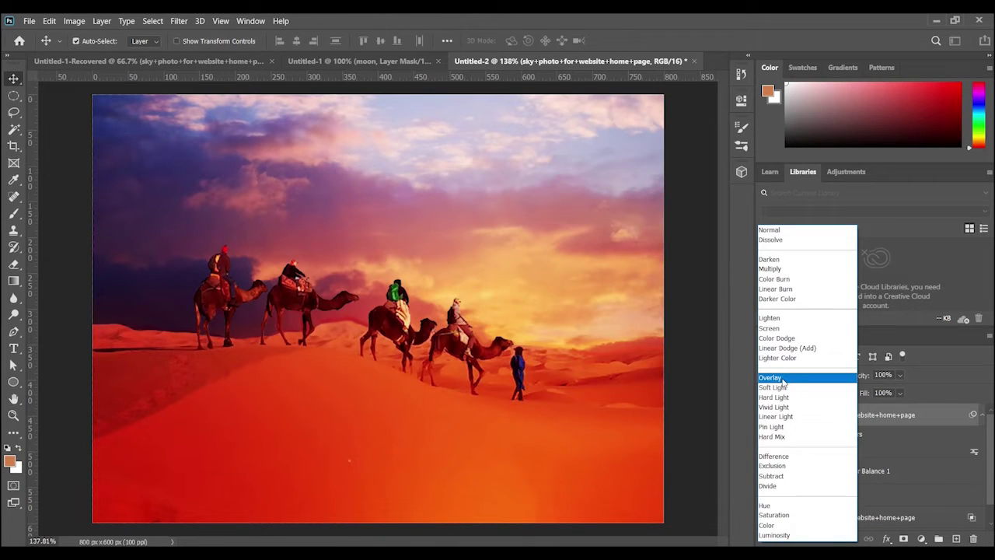
pyautogui.click(784, 378)
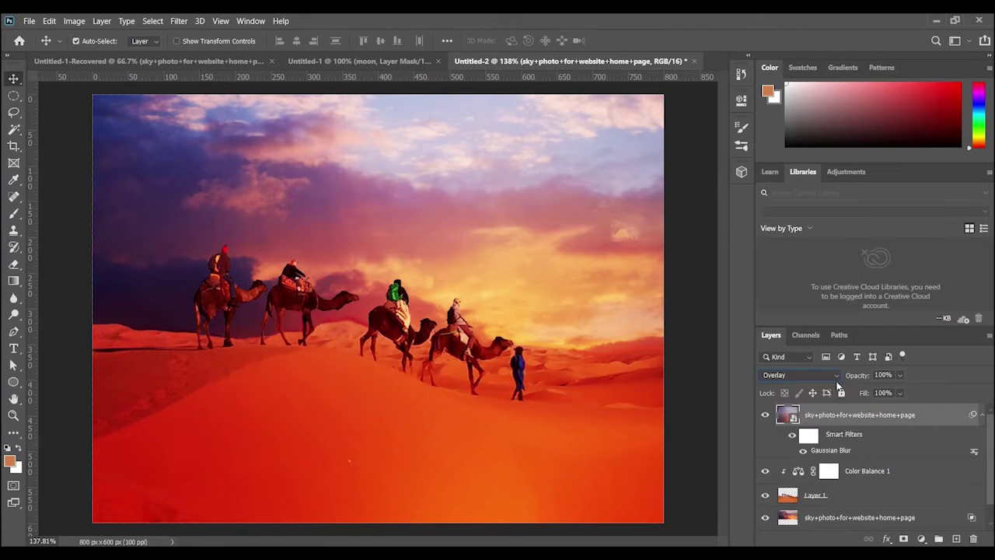
pyautogui.scroll(-1, 834, 458)
pyautogui.scroll(1, 795, 455)
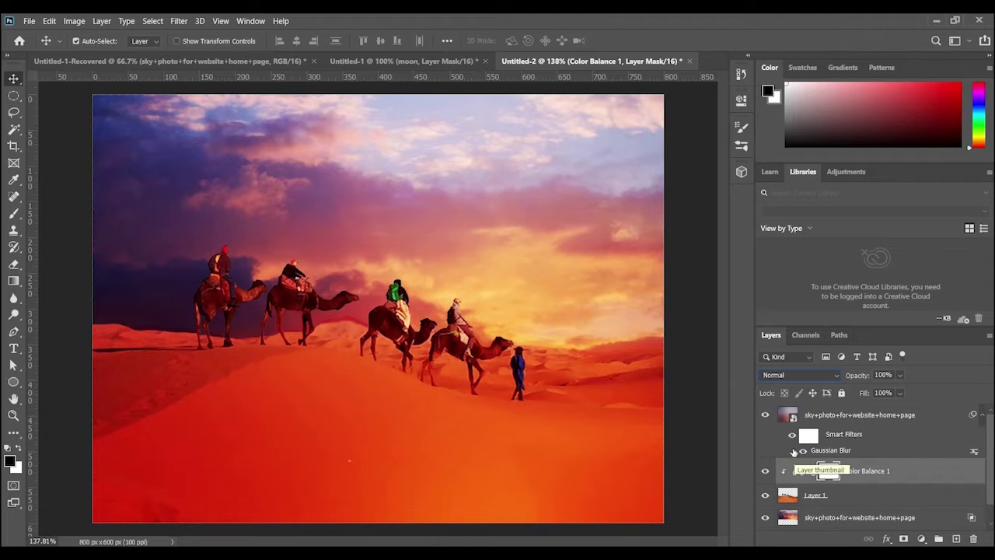
pyautogui.moveTo(900, 375); pyautogui.dragTo(894, 399)
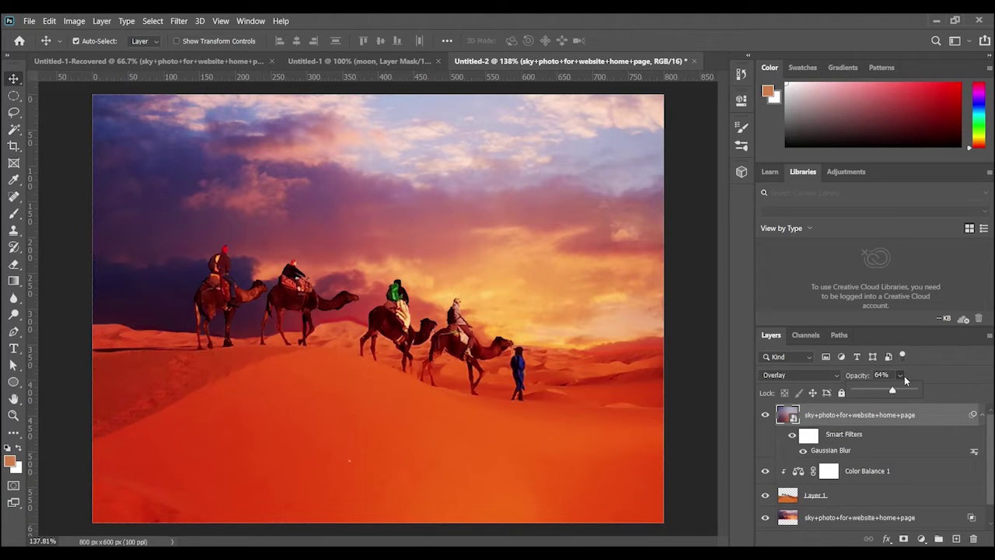
pyautogui.click(904, 378)
# Bring the masked moon layer from the Untitled-1 document into the desert composite in Untitled-2.
pyautogui.click(339, 62)
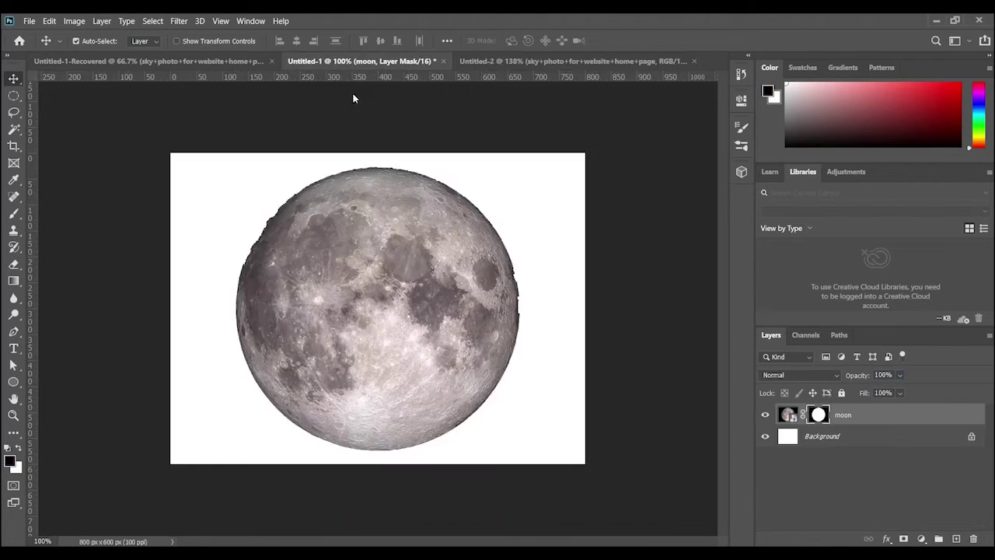
pyautogui.rightClick(17, 80)
pyautogui.click(47, 80)
pyautogui.moveTo(338, 287); pyautogui.dragTo(571, 317)
# Scale the moon down to roughly a third of its size and place it at the horizon beside the caravan's leading figure.
pyautogui.hotkey('ctrl', 't')
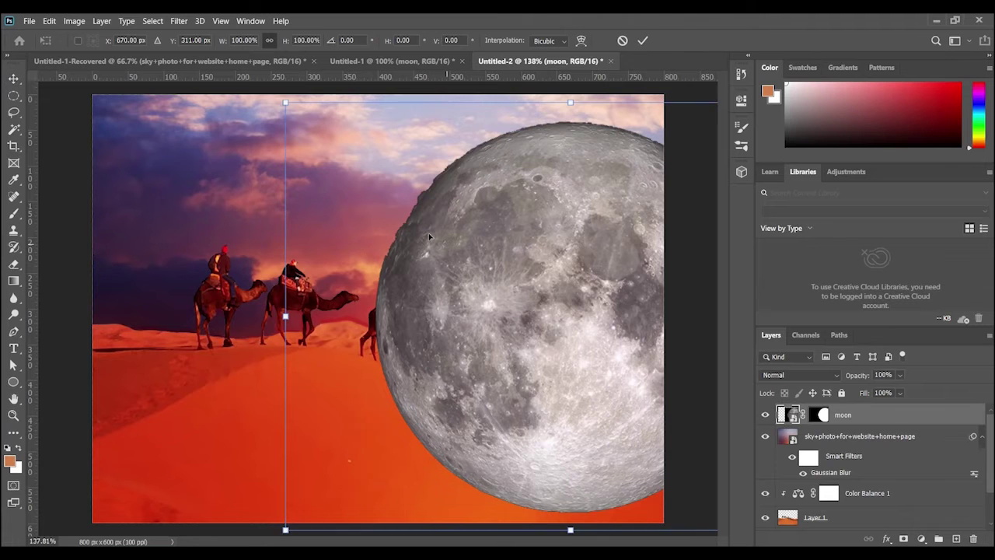
pyautogui.moveTo(285, 102); pyautogui.dragTo(492, 258)
pyautogui.moveTo(642, 348); pyautogui.dragTo(509, 213)
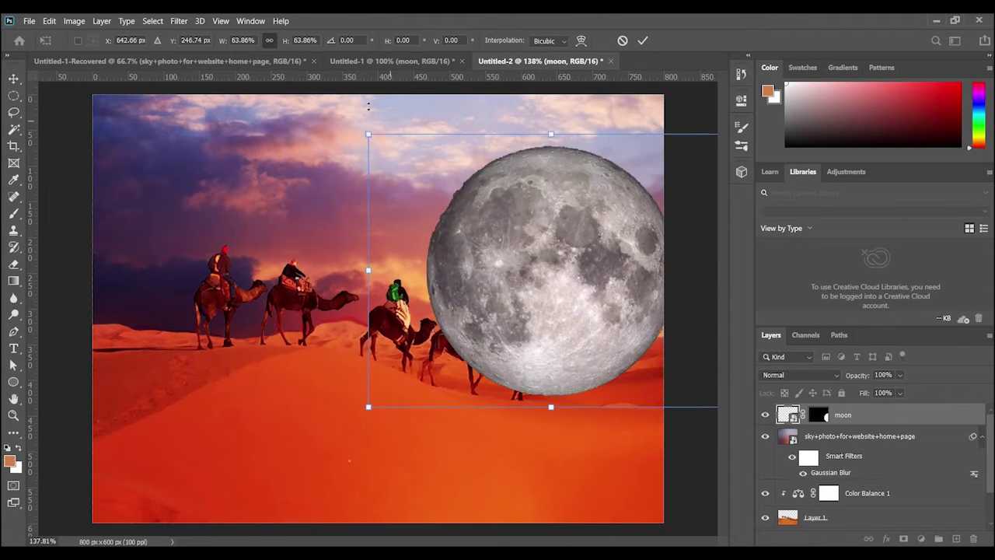
pyautogui.moveTo(368, 133); pyautogui.dragTo(514, 241)
pyautogui.moveTo(584, 317); pyautogui.dragTo(537, 302)
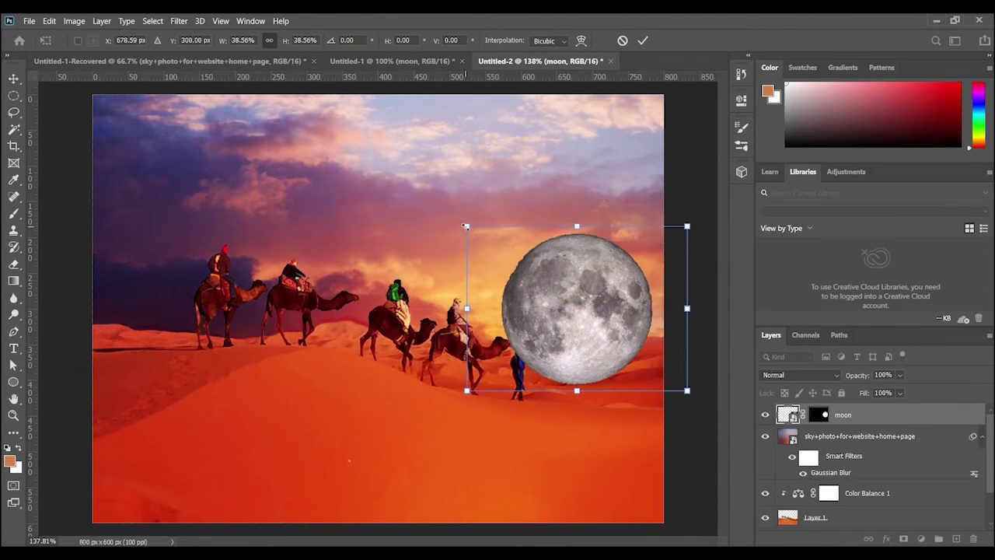
pyautogui.moveTo(468, 227); pyautogui.dragTo(488, 241)
pyautogui.moveTo(584, 316)
pyautogui.mouseDown()
pyautogui.moveTo(553, 292)
pyautogui.moveTo(569, 310)
pyautogui.mouseUp()
# Move the moon layer beneath Layer 1 so it sits behind the dunes, and shift it slightly to the right.
pyautogui.moveTo(861, 420); pyautogui.dragTo(862, 471)
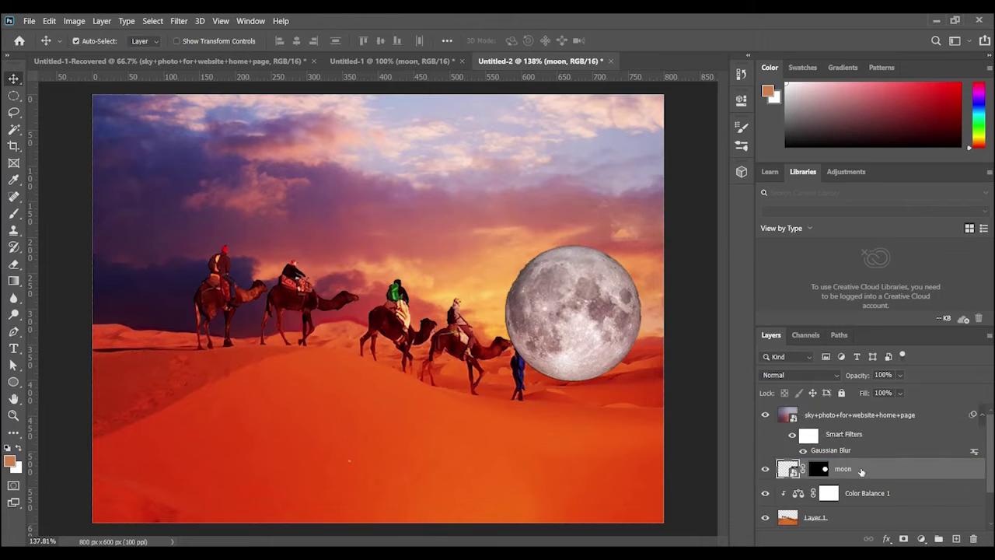
pyautogui.scroll(-3, 861, 460)
pyautogui.moveTo(860, 432); pyautogui.dragTo(873, 485)
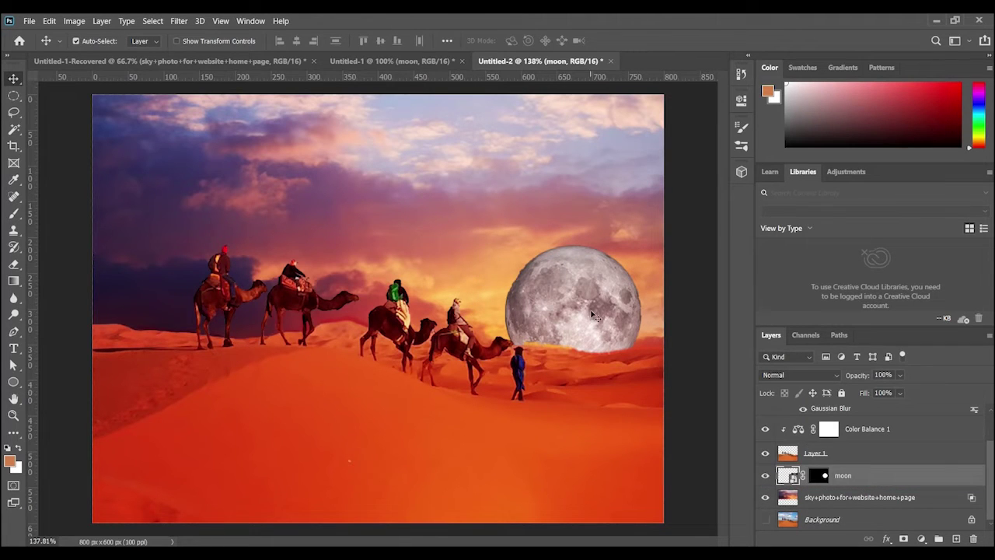
pyautogui.hotkey('ctrl', 't')
pyautogui.moveTo(572, 294); pyautogui.dragTo(580, 296)
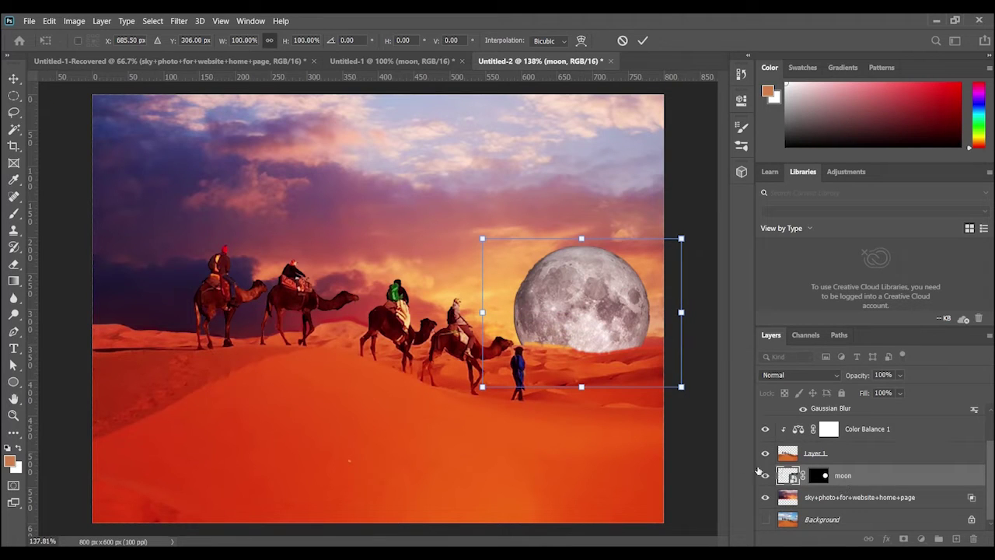
pyautogui.click(642, 39)
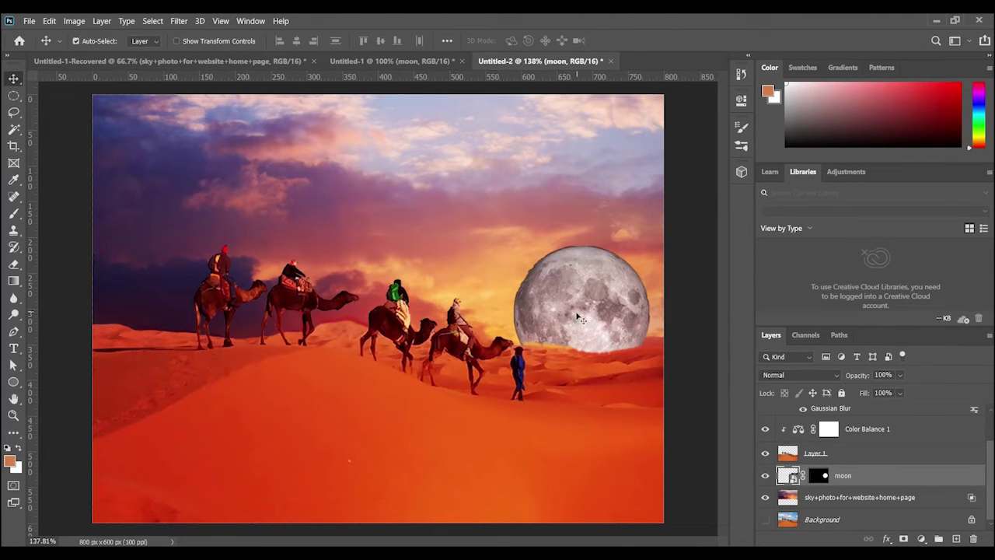
# Set the moon layer's blend mode to Hard Light.
pyautogui.scroll(1, 842, 474)
pyautogui.scroll(-1, 845, 458)
pyautogui.moveTo(848, 475)
pyautogui.mouseDown()
pyautogui.moveTo(846, 501)
pyautogui.moveTo(837, 467)
pyautogui.mouseUp()
pyautogui.click(789, 376)
pyautogui.click(779, 398)
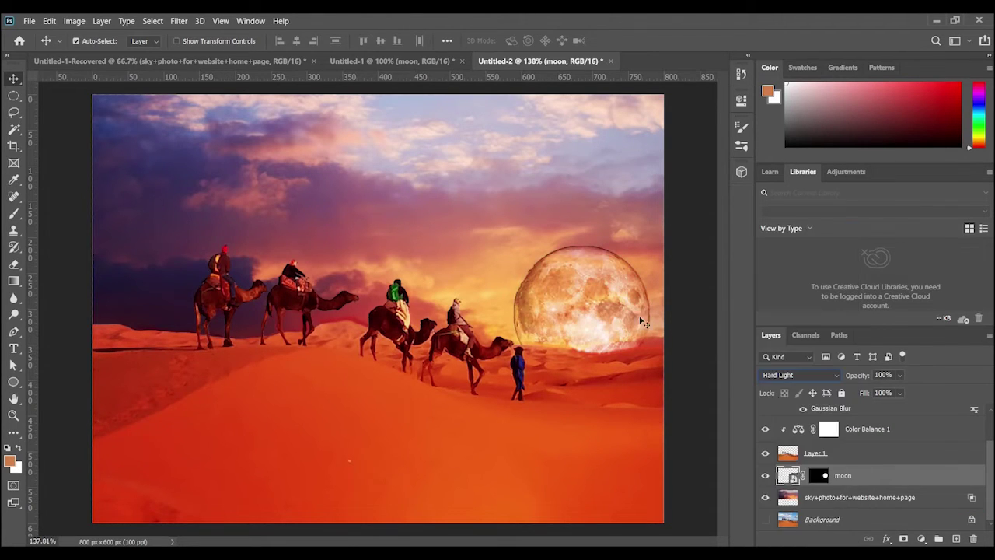
# Try a lower opacity on the moon layer, and compare the composite with the one in the Untitled-1-Recovered document.
pyautogui.click(900, 376)
pyautogui.moveTo(881, 389); pyautogui.dragTo(917, 398)
pyautogui.click(901, 375)
pyautogui.click(77, 62)
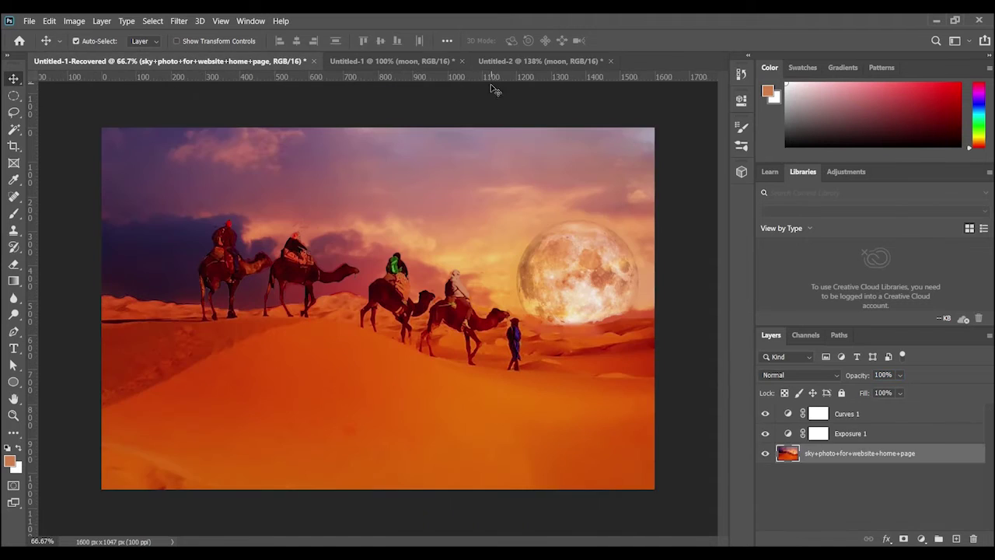
pyautogui.click(517, 62)
# Try a lower opacity on the unblurred sky layer below the moon.
pyautogui.moveTo(776, 412); pyautogui.dragTo(843, 490)
pyautogui.click(896, 376)
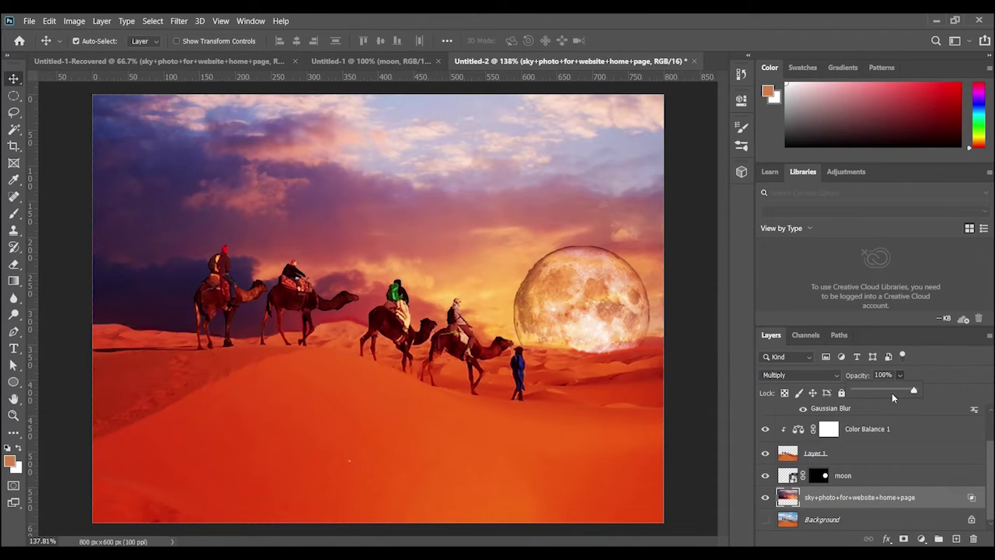
pyautogui.moveTo(893, 392); pyautogui.dragTo(916, 391)
pyautogui.click(900, 376)
# Raise the opacity of the blurred sky layer at the top of the stack to 100%.
pyautogui.scroll(3, 857, 455)
pyautogui.click(889, 412)
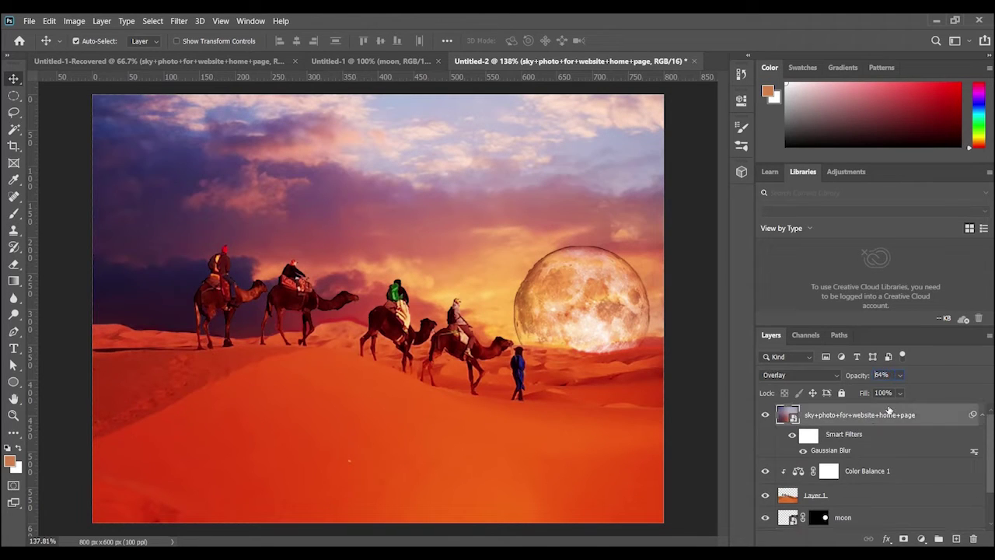
pyautogui.moveTo(901, 393); pyautogui.dragTo(970, 411)
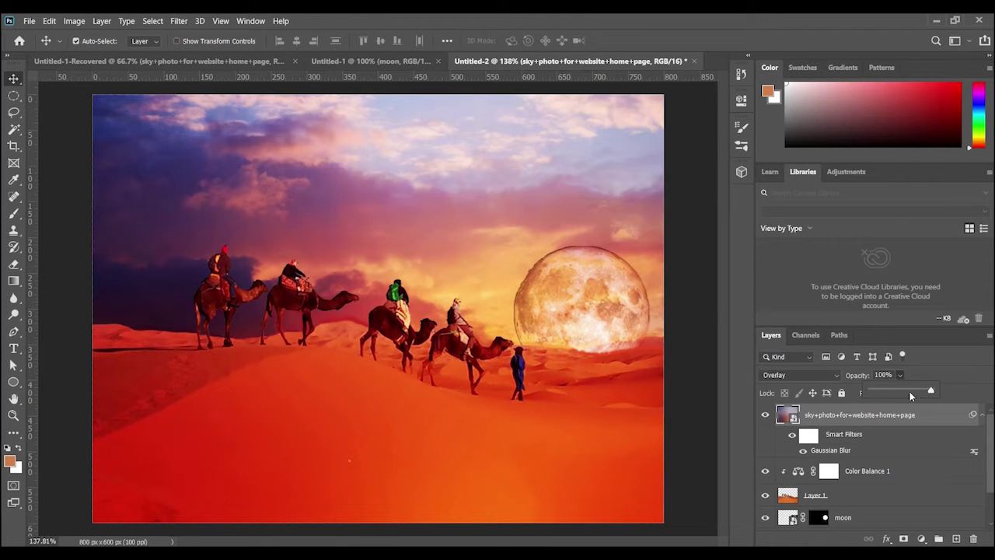
pyautogui.click(853, 362)
# Rasterize the moon layer so it can be painted on with the Brush tool.
pyautogui.moveTo(894, 419); pyautogui.dragTo(861, 504)
pyautogui.click(856, 478)
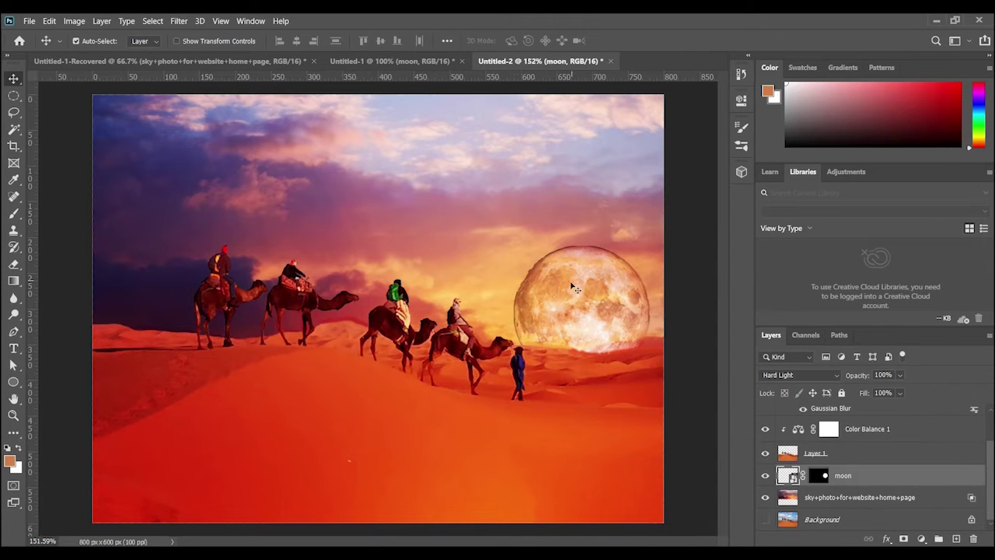
pyautogui.scroll(5, 612, 289)
pyautogui.moveTo(523, 541); pyautogui.dragTo(552, 542)
pyautogui.scroll(2, 554, 406)
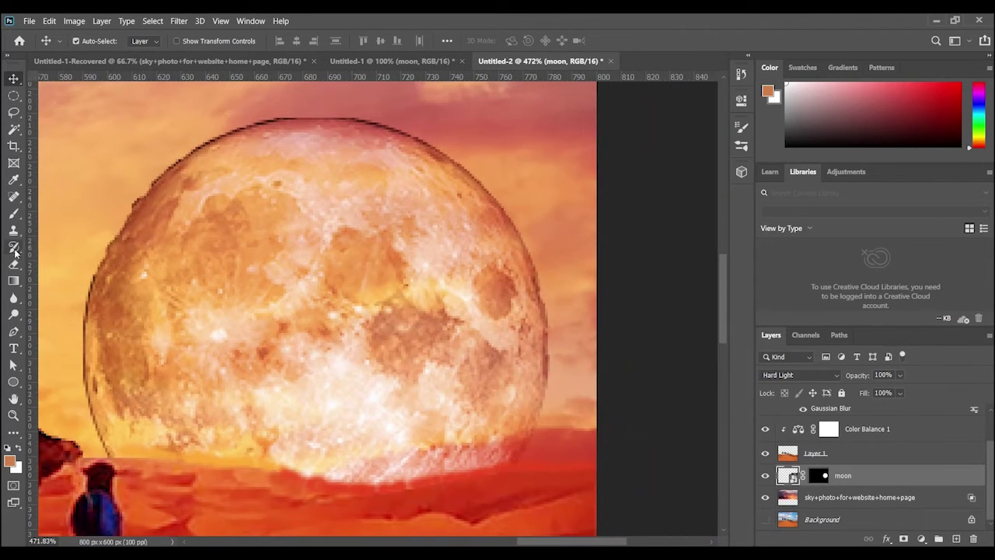
pyautogui.click(13, 214)
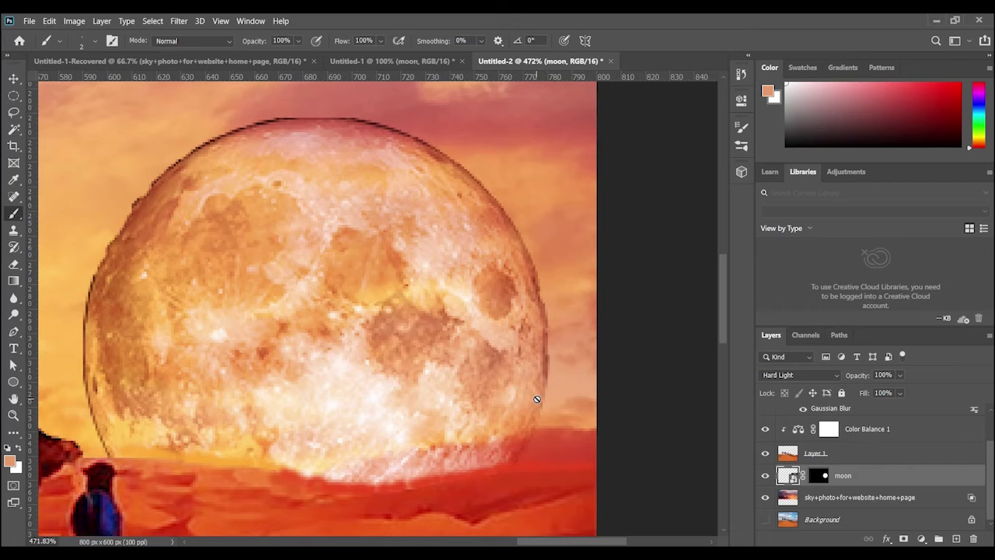
pyautogui.click(553, 421)
pyautogui.click(499, 241)
# Set the soft round brush to a size of 25 px.
pyautogui.click(94, 42)
pyautogui.click(97, 81)
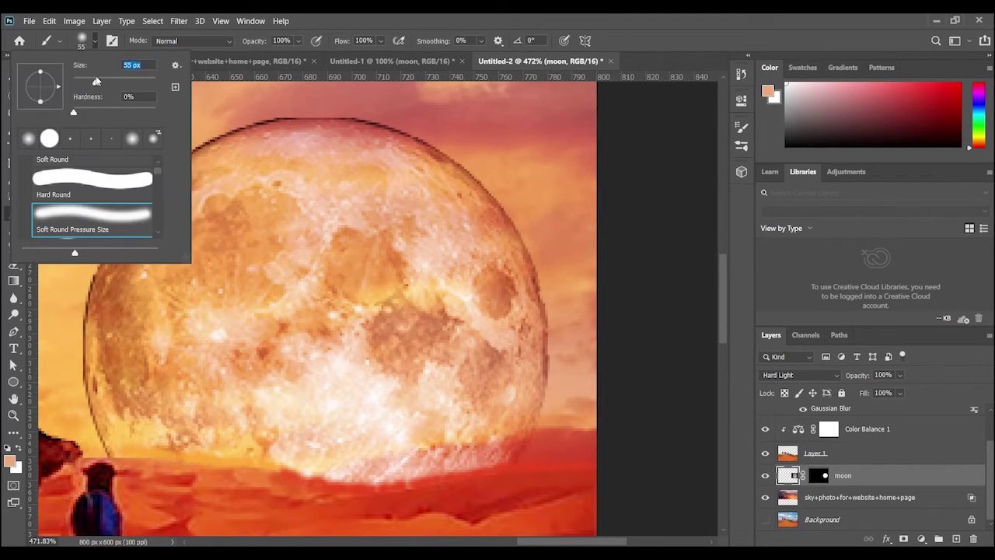
pyautogui.click(98, 43)
pyautogui.click(95, 42)
pyautogui.click(85, 82)
pyautogui.click(96, 42)
# Try painting over the moon's dark right outline with a sampled sky color, and undo the strokes.
pyautogui.keyDown('alt'); pyautogui.click(562, 417); pyautogui.keyUp('alt')
pyautogui.moveTo(549, 407)
pyautogui.mouseDown()
pyautogui.moveTo(543, 305)
pyautogui.moveTo(544, 335)
pyautogui.mouseUp()
pyautogui.hotkey('ctrl', 'z')
pyautogui.hotkey('ctrl', 'z')
pyautogui.hotkey('ctrl', 'z')
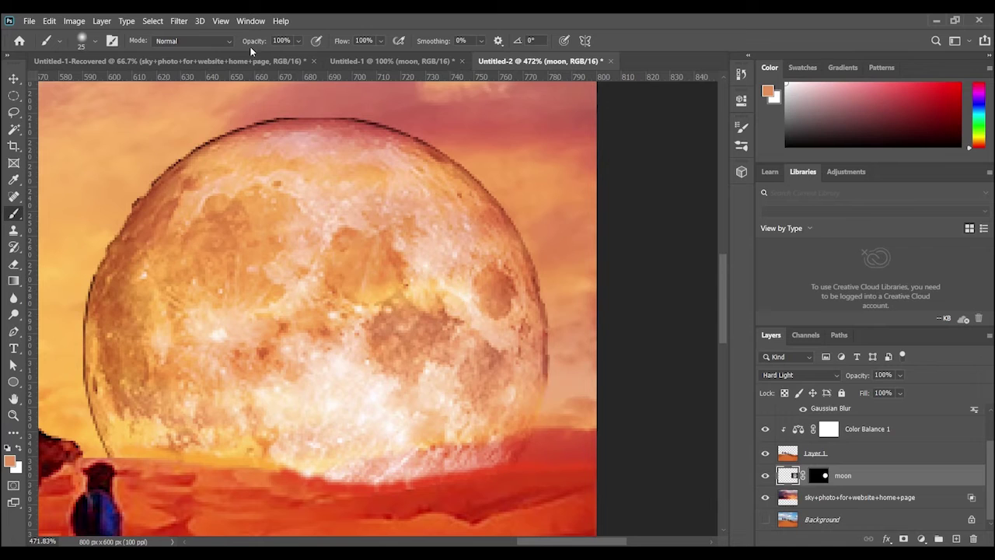
# Lower the brush flow to 74% and opacity to 92%, and paint over the moon's lower-right outline with the sampled orange.
pyautogui.click(381, 42)
pyautogui.click(379, 55)
pyautogui.moveTo(535, 354)
pyautogui.mouseDown()
pyautogui.moveTo(546, 379)
pyautogui.moveTo(554, 376)
pyautogui.moveTo(551, 304)
pyautogui.mouseUp()
pyautogui.click(300, 42)
pyautogui.click(309, 57)
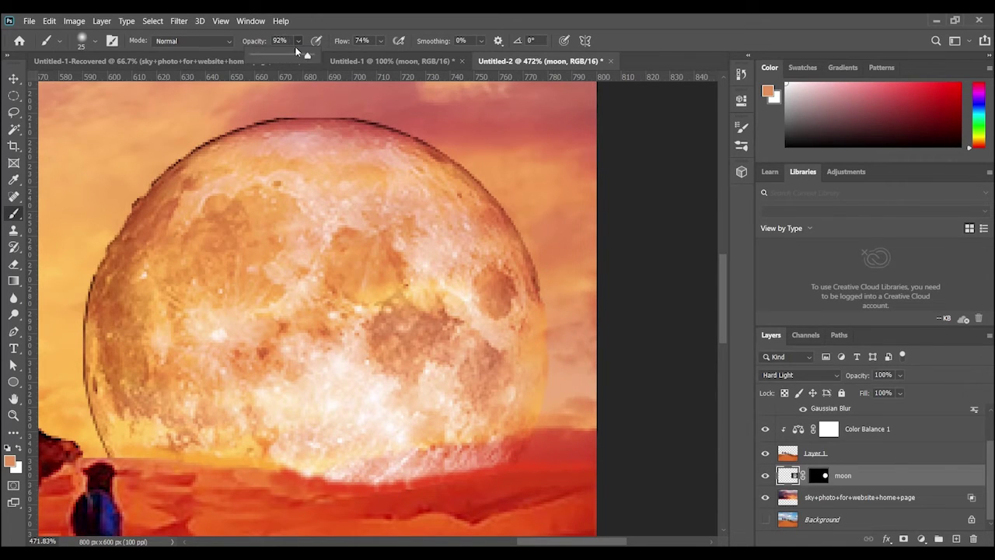
pyautogui.click(300, 43)
# Paint over the dark outline along the moon's upper right, top and upper left with colors sampled from the adjacent sky.
pyautogui.keyDown('alt'); pyautogui.click(543, 262); pyautogui.keyUp('alt')
pyautogui.moveTo(556, 291)
pyautogui.mouseDown()
pyautogui.moveTo(532, 234)
pyautogui.moveTo(562, 291)
pyautogui.moveTo(566, 389)
pyautogui.moveTo(522, 211)
pyautogui.moveTo(467, 171)
pyautogui.mouseUp()
pyautogui.keyDown('alt'); pyautogui.click(518, 197); pyautogui.keyUp('alt')
pyautogui.keyDown('alt'); pyautogui.click(468, 157); pyautogui.keyUp('alt')
pyautogui.moveTo(461, 164)
pyautogui.mouseDown()
pyautogui.moveTo(434, 136)
pyautogui.moveTo(398, 134)
pyautogui.mouseUp()
pyautogui.keyDown('alt'); pyautogui.click(394, 120); pyautogui.keyUp('alt')
pyautogui.moveTo(390, 126)
pyautogui.mouseDown()
pyautogui.moveTo(336, 106)
pyautogui.moveTo(255, 112)
pyautogui.moveTo(374, 114)
pyautogui.moveTo(185, 145)
pyautogui.mouseUp()
pyautogui.keyDown('alt'); pyautogui.click(333, 113); pyautogui.keyUp('alt')
pyautogui.keyDown('alt'); pyautogui.click(229, 112); pyautogui.keyUp('alt')
pyautogui.keyDown('alt'); pyautogui.click(166, 149); pyautogui.keyUp('alt')
pyautogui.moveTo(169, 164)
pyautogui.mouseDown()
pyautogui.moveTo(116, 202)
pyautogui.moveTo(79, 281)
pyautogui.mouseUp()
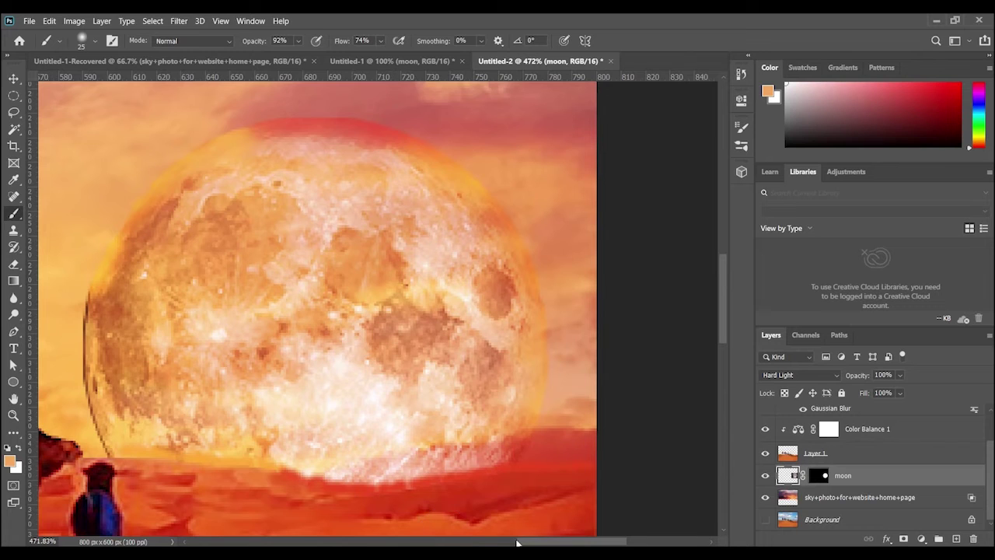
# Cover the remaining dark outline on the moon's lower-left side with a sampled yellow-orange from the sky.
pyautogui.moveTo(525, 543); pyautogui.dragTo(505, 542)
pyautogui.keyDown('alt'); pyautogui.click(188, 304); pyautogui.keyUp('alt')
pyautogui.moveTo(210, 295)
pyautogui.mouseDown()
pyautogui.moveTo(197, 358)
pyautogui.moveTo(156, 352)
pyautogui.moveTo(220, 460)
pyautogui.mouseUp()
pyautogui.keyDown('alt'); pyautogui.click(172, 386); pyautogui.keyUp('alt')
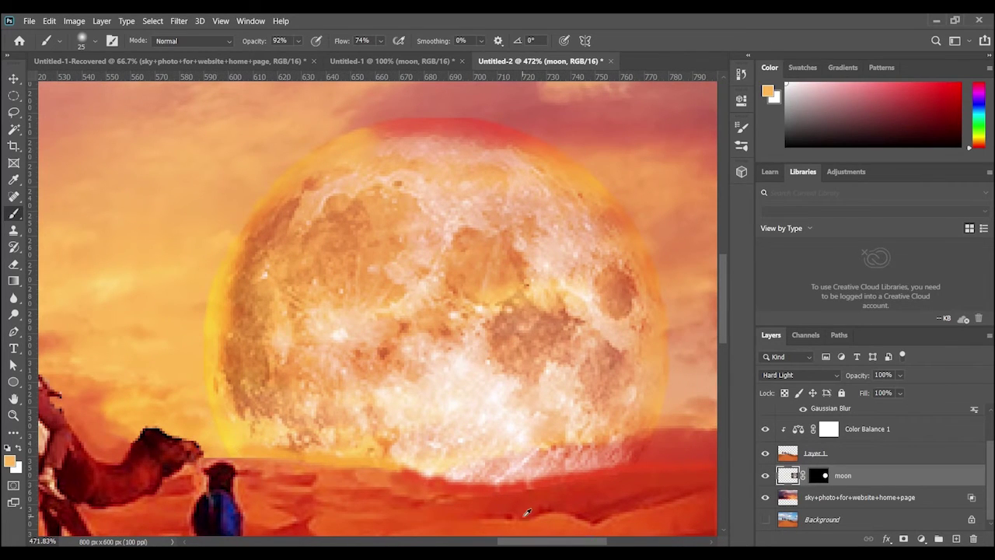
# Paint the moon's bottom edge with sampled dune red, and touch up its left and right edges with the same tone.
pyautogui.keyDown('alt'); pyautogui.click(523, 514); pyautogui.keyUp('alt')
pyautogui.moveTo(451, 492); pyautogui.dragTo(499, 500)
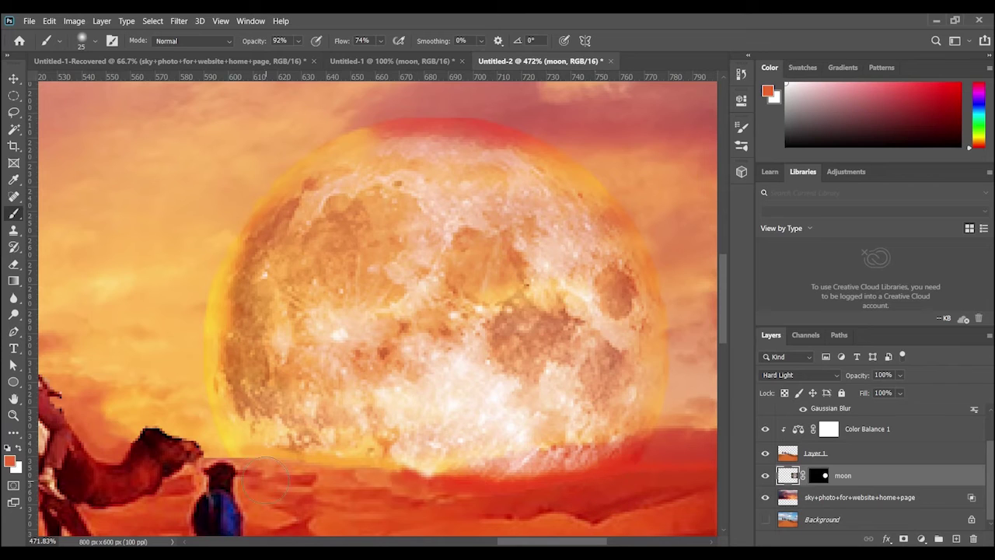
pyautogui.keyDown('alt'); pyautogui.click(483, 493); pyautogui.keyUp('alt')
pyautogui.moveTo(250, 471)
pyautogui.mouseDown()
pyautogui.moveTo(235, 472)
pyautogui.moveTo(213, 445)
pyautogui.moveTo(242, 468)
pyautogui.moveTo(210, 433)
pyautogui.moveTo(189, 384)
pyautogui.mouseUp()
pyautogui.moveTo(673, 426); pyautogui.dragTo(681, 393)
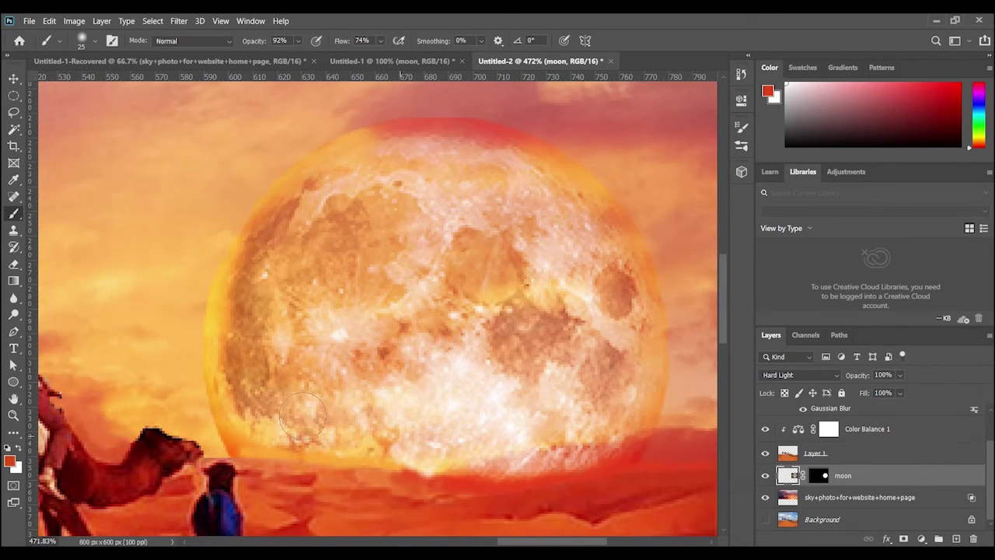
pyautogui.moveTo(193, 343)
pyautogui.mouseDown()
pyautogui.moveTo(197, 280)
pyautogui.moveTo(254, 195)
pyautogui.moveTo(221, 218)
pyautogui.moveTo(274, 191)
pyautogui.mouseUp()
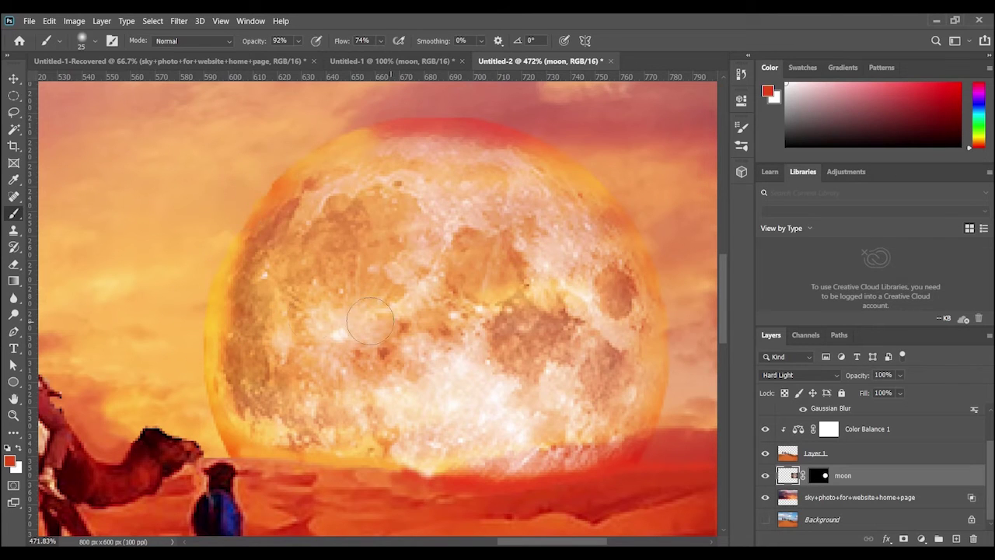
# Lower the brush opacity to 30% and tint the moon's surface with the sampled red.
pyautogui.click(437, 320)
pyautogui.hotkey('ctrl', 'z')
pyautogui.click(299, 41)
pyautogui.moveTo(269, 56)
pyautogui.mouseDown()
pyautogui.moveTo(313, 50)
pyautogui.moveTo(275, 55)
pyautogui.mouseUp()
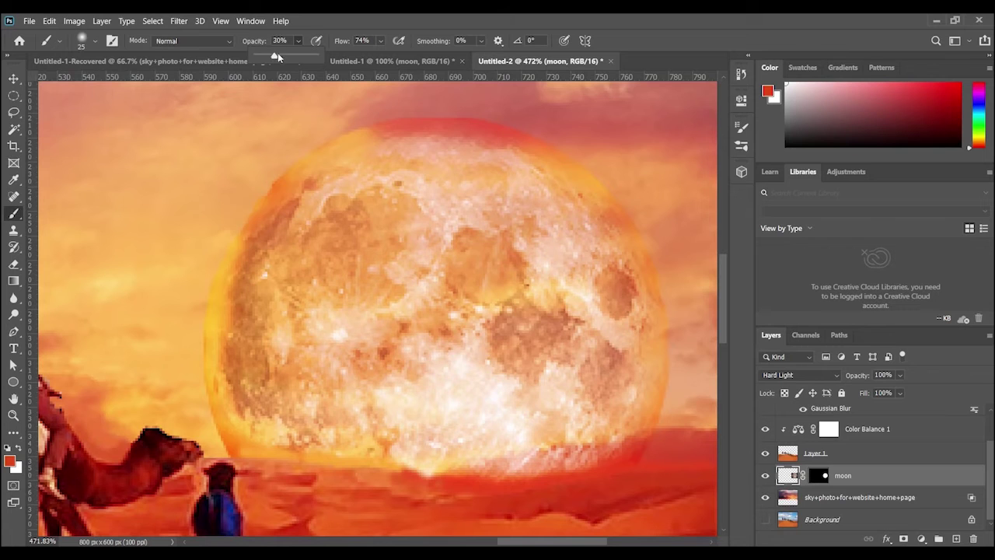
pyautogui.moveTo(481, 255)
pyautogui.mouseDown()
pyautogui.moveTo(311, 257)
pyautogui.moveTo(518, 392)
pyautogui.moveTo(382, 447)
pyautogui.moveTo(468, 393)
pyautogui.moveTo(466, 199)
pyautogui.moveTo(415, 300)
pyautogui.mouseUp()
pyautogui.scroll(-1, 216, 193)
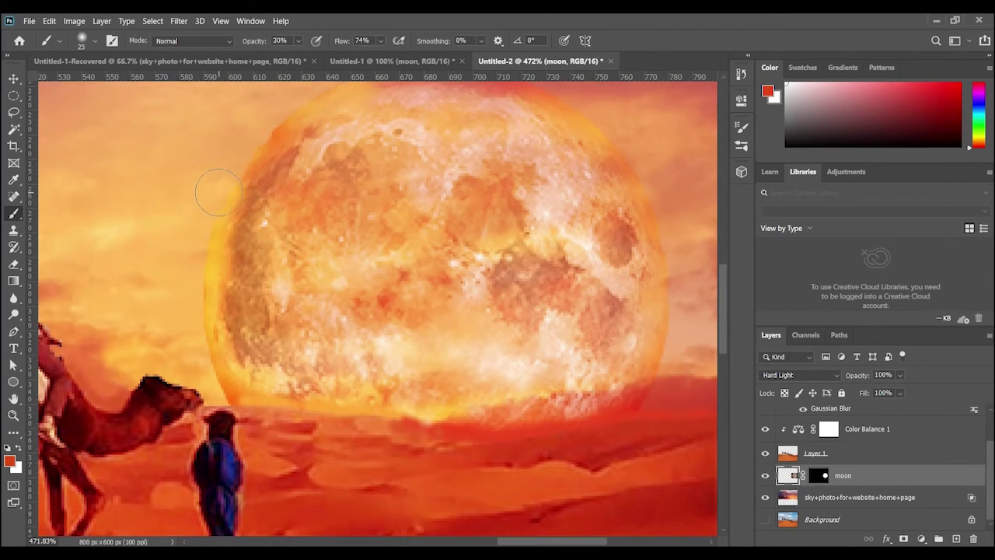
pyautogui.scroll(-8, 204, 189)
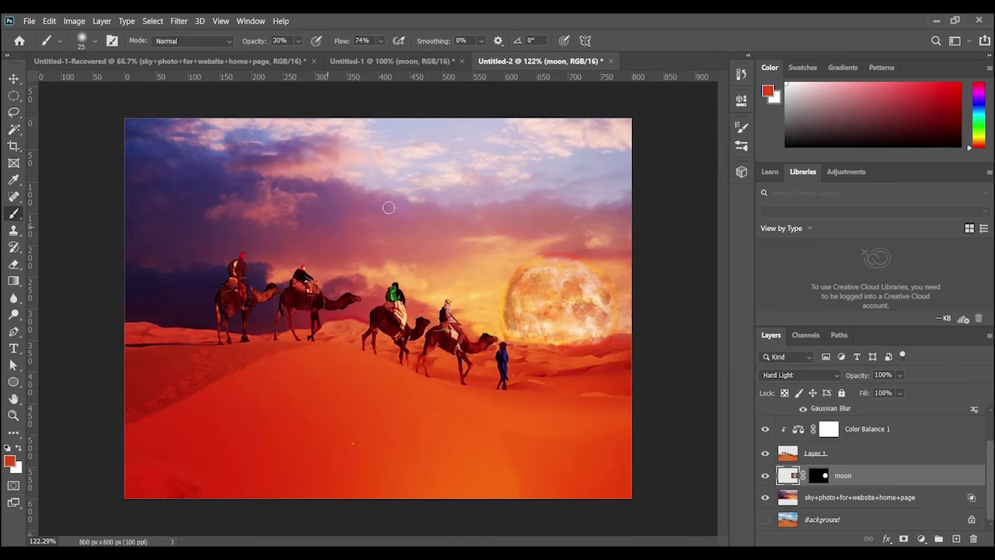
# Select all layers of the composite and convert them into one Smart Object without a layer mask.
pyautogui.keyDown('ctrl'); pyautogui.click(890, 498); pyautogui.keyUp('ctrl')
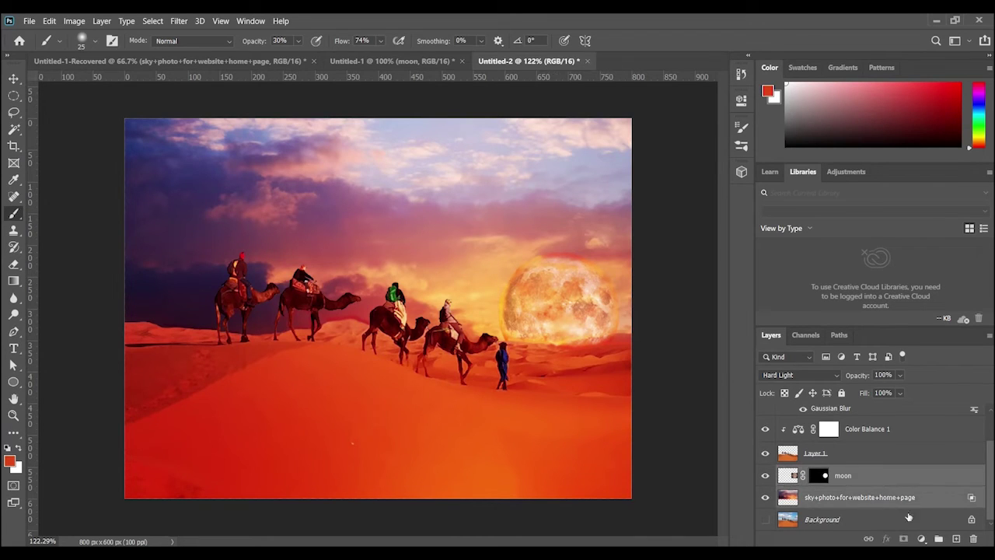
pyautogui.keyDown('ctrl'); pyautogui.click(908, 519); pyautogui.keyUp('ctrl')
pyautogui.keyDown('ctrl'); pyautogui.click(900, 454); pyautogui.keyUp('ctrl')
pyautogui.keyDown('ctrl'); pyautogui.click(899, 431); pyautogui.keyUp('ctrl')
pyautogui.scroll(1, 900, 435)
pyautogui.keyDown('ctrl'); pyautogui.click(889, 415); pyautogui.keyUp('ctrl')
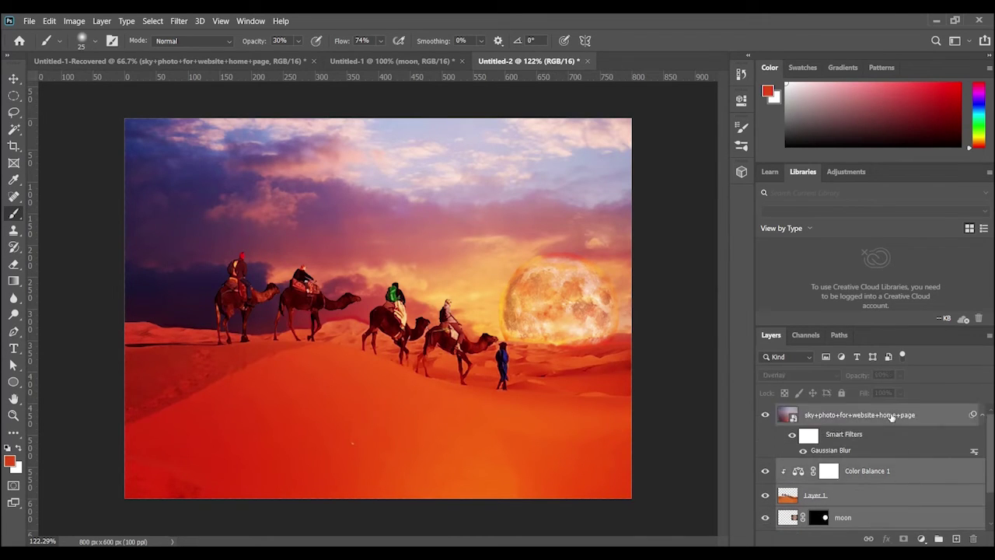
pyautogui.rightClick(890, 415)
pyautogui.click(764, 137)
pyautogui.click(904, 539)
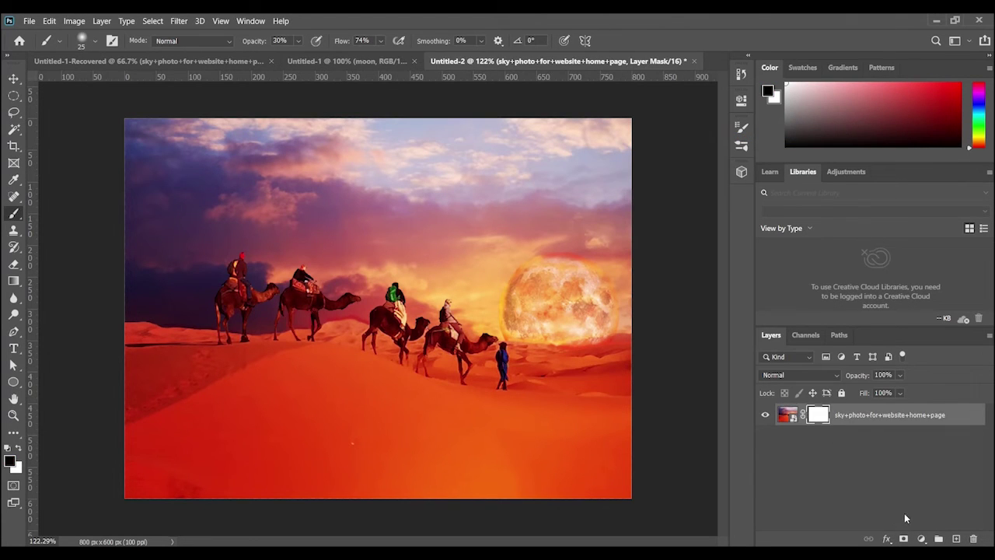
pyautogui.hotkey('ctrl', 'z')
# Add an Exposure adjustment layer above the Smart Object and set its exposure to +0.15.
pyautogui.click(921, 538)
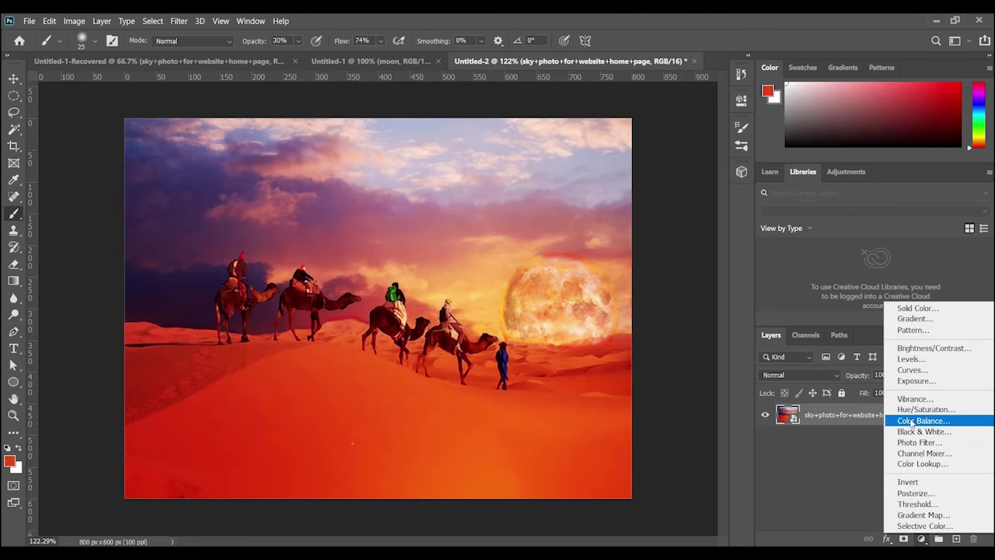
pyautogui.click(915, 380)
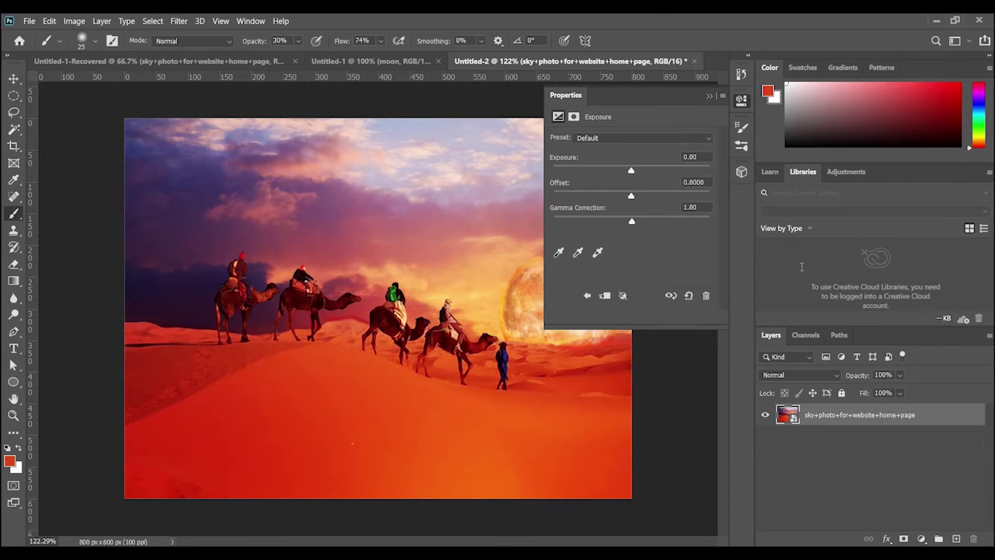
pyautogui.moveTo(632, 172); pyautogui.dragTo(635, 174)
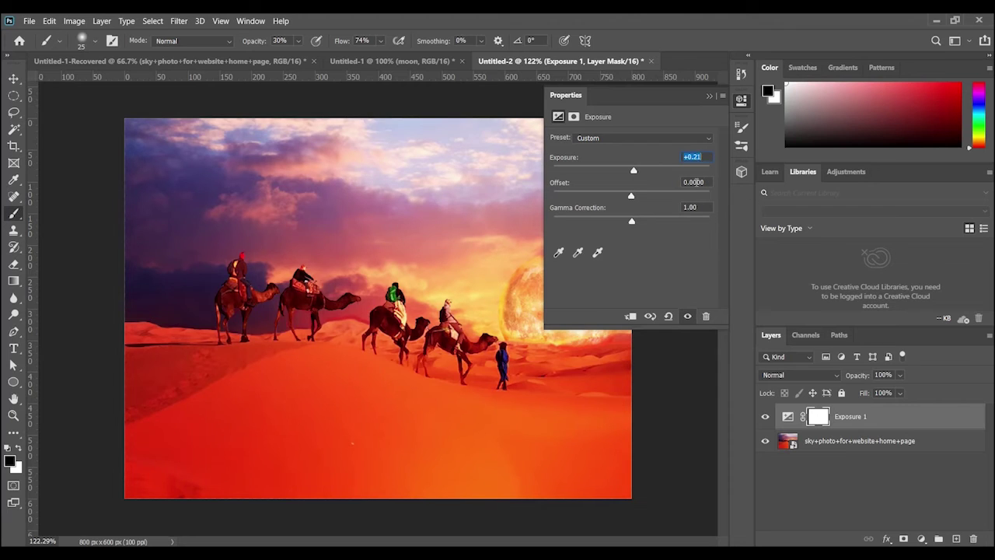
pyautogui.press('Down')
# Set the Exposure adjustment's offset to -0.0002.
pyautogui.click(698, 181)
pyautogui.press('Up')
pyautogui.press('Down')
pyautogui.press('Down')
pyautogui.press('Down')
pyautogui.press('Down')
pyautogui.press('Down')
pyautogui.press('Down')
pyautogui.press('Down')
# Set the Exposure adjustment's gamma correction to 0.98.
pyautogui.click(696, 207)
pyautogui.press('Up')
pyautogui.press('Up')
pyautogui.press('Up')
pyautogui.press('Up')
pyautogui.press('Up')
pyautogui.press('Down')
pyautogui.press('Down')
pyautogui.press('Down')
pyautogui.press('Down')
pyautogui.press('Down')
pyautogui.press('Down')
pyautogui.press('Down')
pyautogui.press('Down')
pyautogui.press('Down')
pyautogui.press('Down')
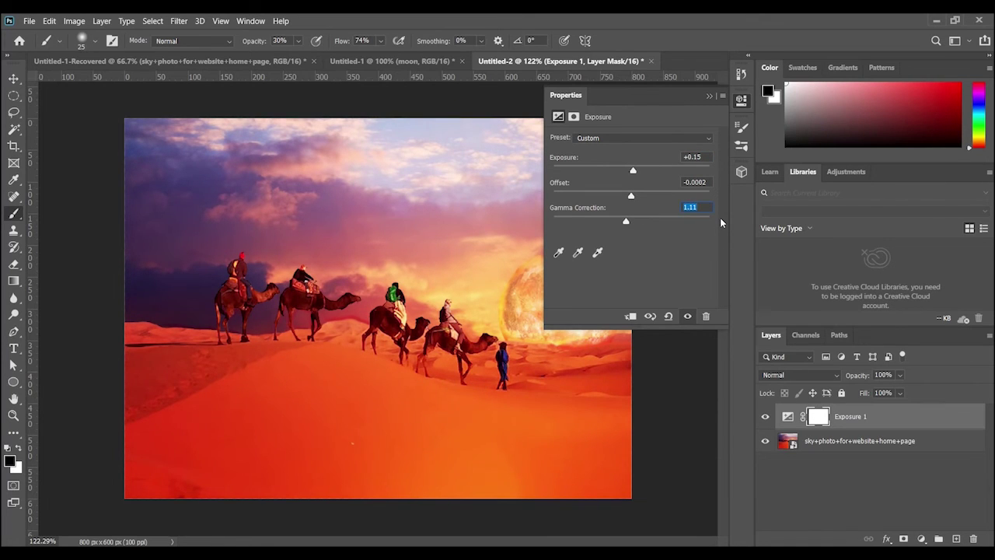
pyautogui.press('Up')
pyautogui.press('Up')
pyautogui.press('Up')
pyautogui.press('Up')
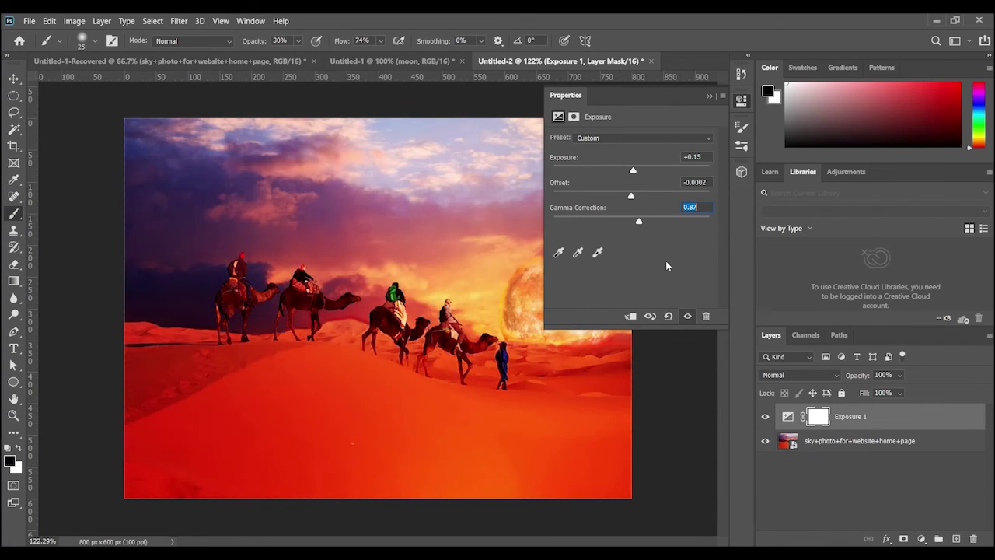
pyautogui.press('Down')
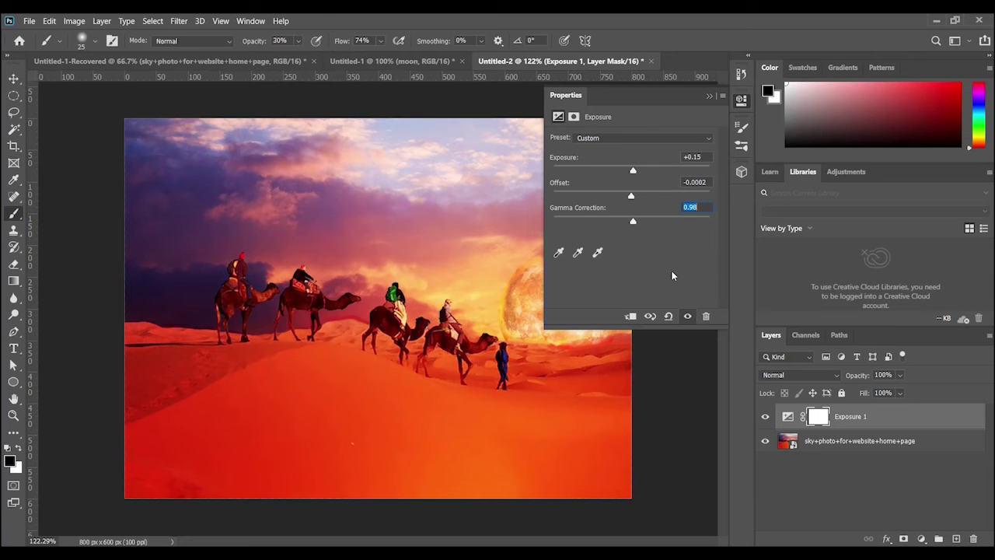
# Set the Exposure adjustment's gamma correction to 1.05 and clip the adjustment to the Smart Object below.
pyautogui.press('Up')
pyautogui.press('Up')
pyautogui.press('Up')
pyautogui.press('Up')
pyautogui.press('Up')
pyautogui.press('Up')
pyautogui.hotkey('ctrl', 'alt', 'g')
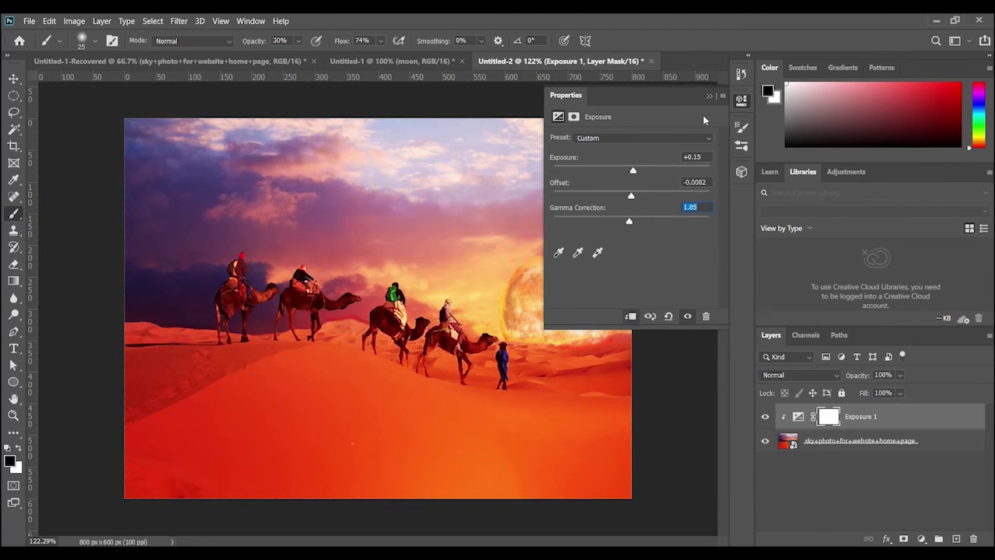
pyautogui.click(708, 93)
# Add a Curves adjustment clipped to the Smart Object, with midtones and highlights pulled slightly down and shadows lifted slightly.
pyautogui.click(921, 538)
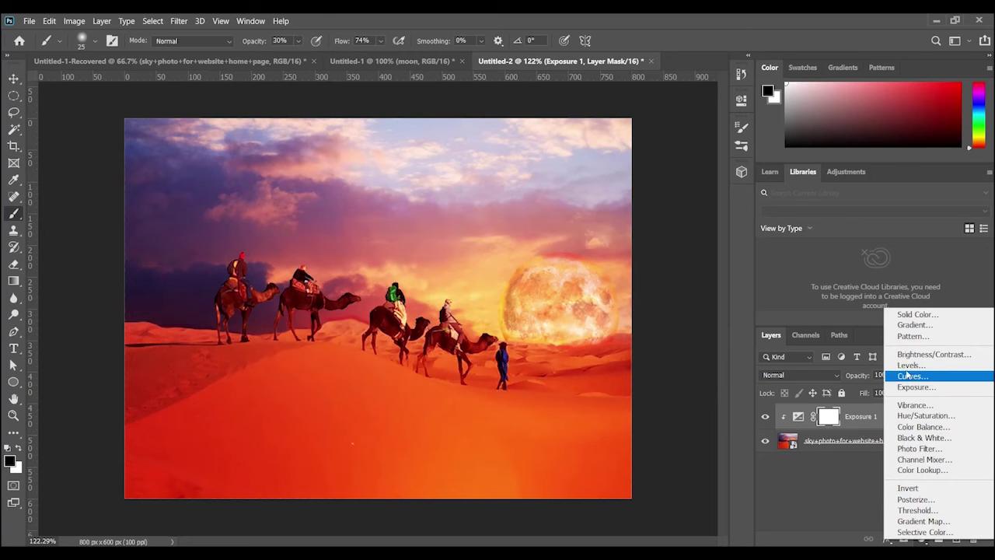
pyautogui.click(911, 379)
pyautogui.moveTo(645, 231); pyautogui.dragTo(683, 204)
pyautogui.moveTo(606, 272); pyautogui.dragTo(581, 295)
pyautogui.click(627, 316)
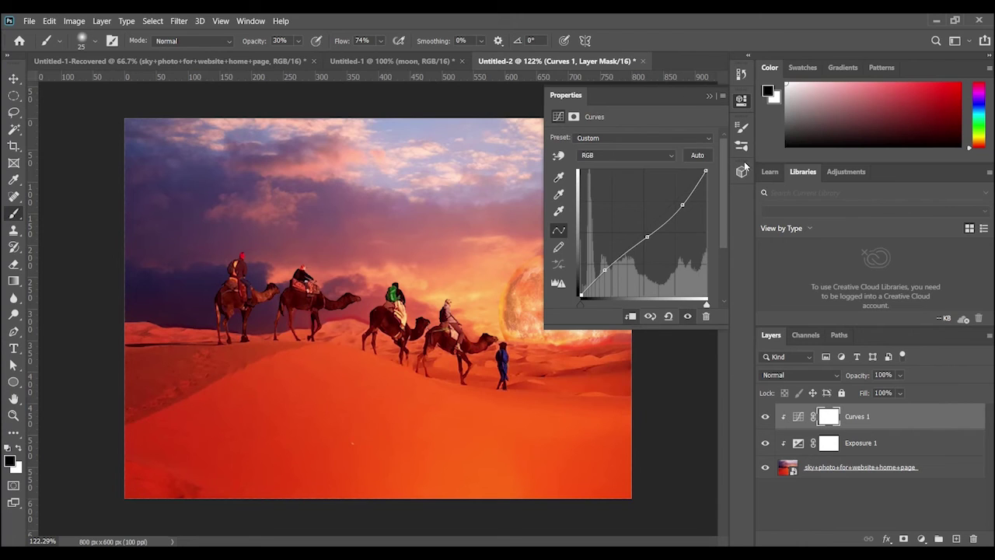
pyautogui.click(710, 96)
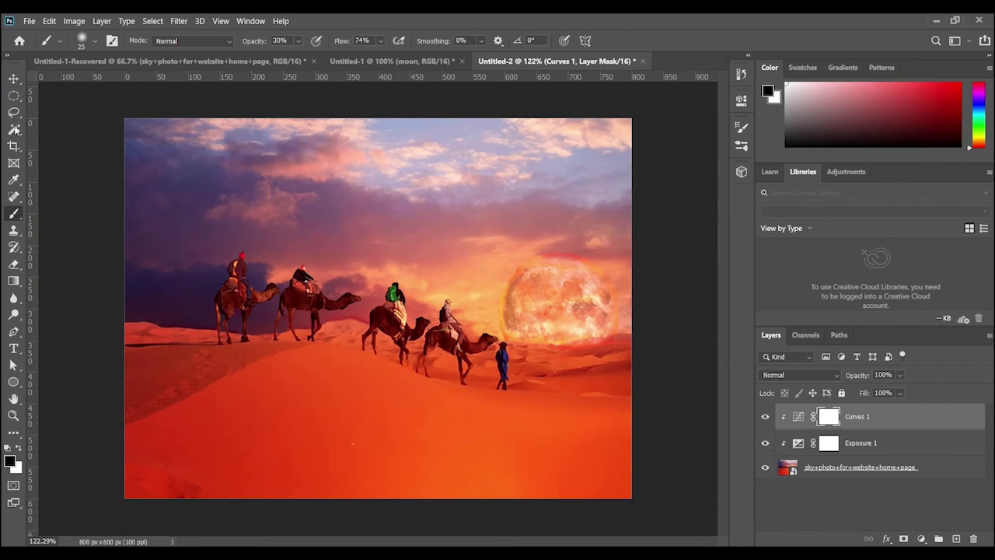
# Crop the upper part of the sky off the image, leaving a canvas of about 800 x 458 px.
pyautogui.moveTo(13, 145); pyautogui.dragTo(60, 155)
pyautogui.moveTo(362, 116); pyautogui.dragTo(366, 163)
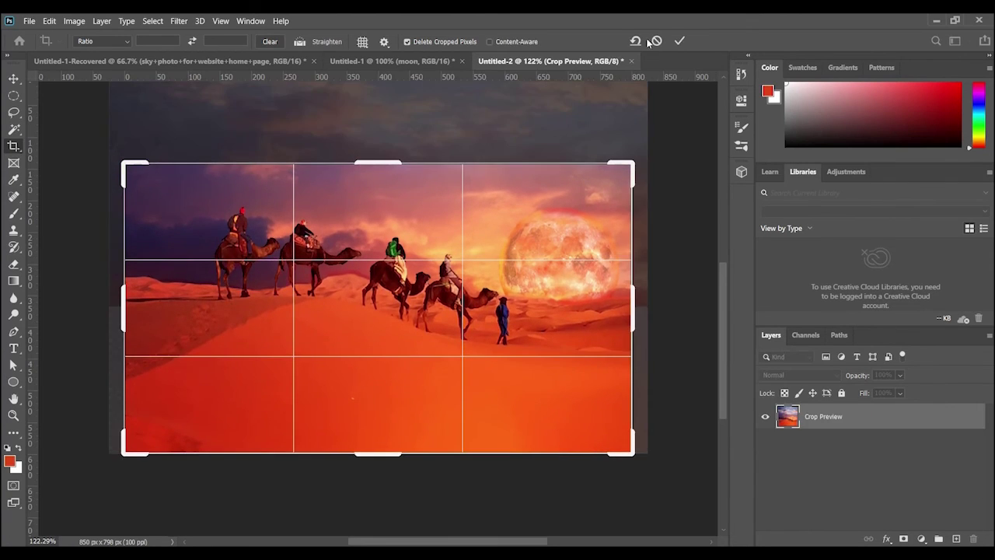
pyautogui.click(680, 42)
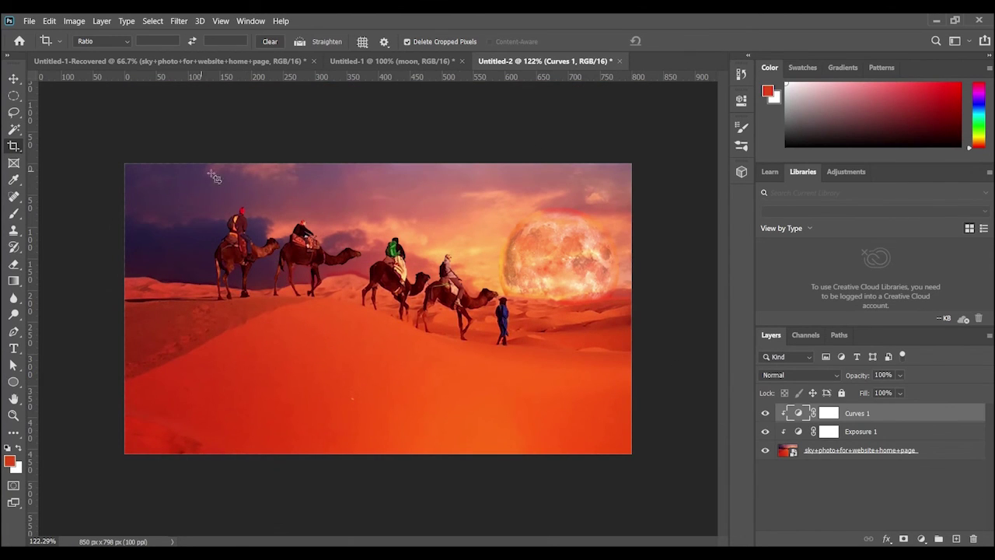
# Target the Curves adjustment's layer mask with the Brush tool and set the brush opacity to 60%.
pyautogui.click(13, 79)
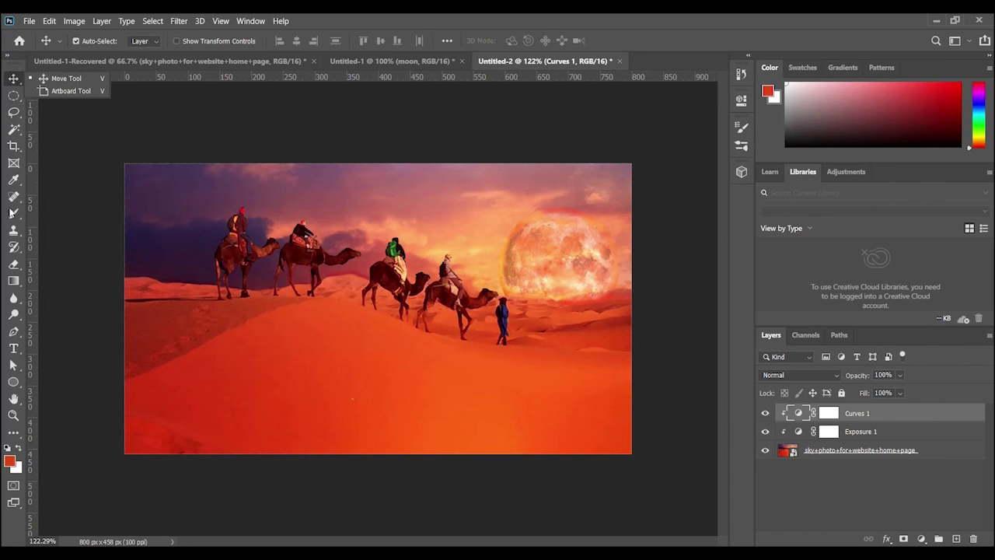
pyautogui.rightClick(12, 215)
pyautogui.click(43, 216)
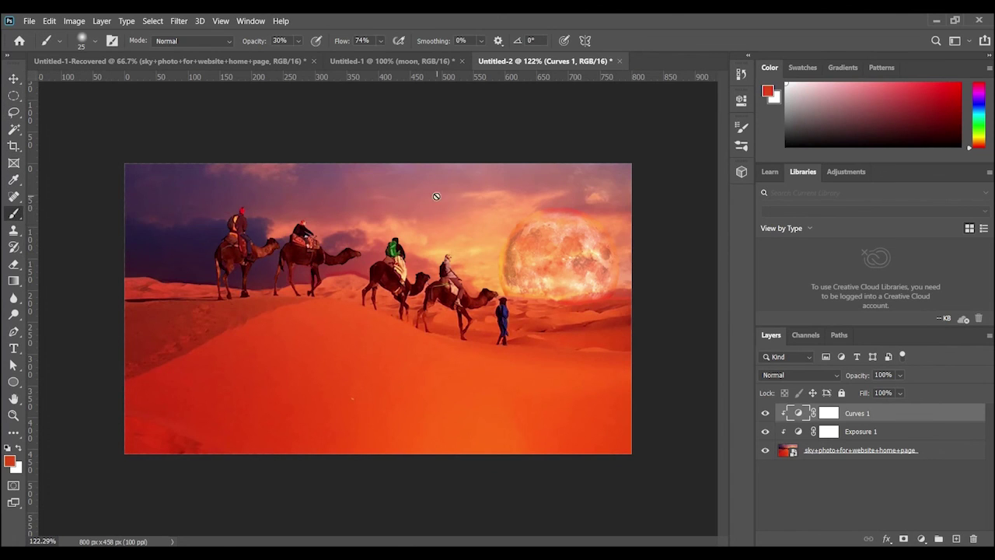
pyautogui.click(867, 455)
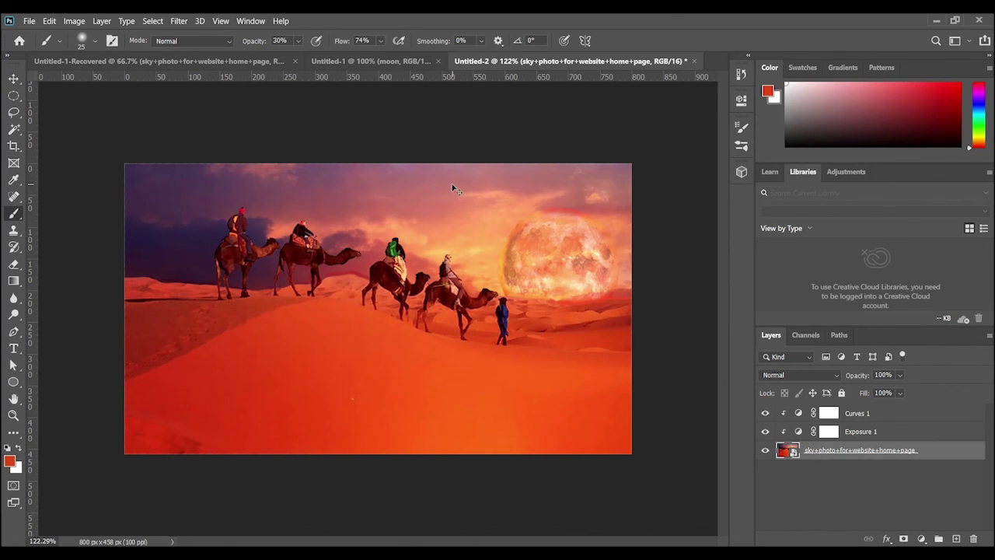
pyautogui.click(829, 413)
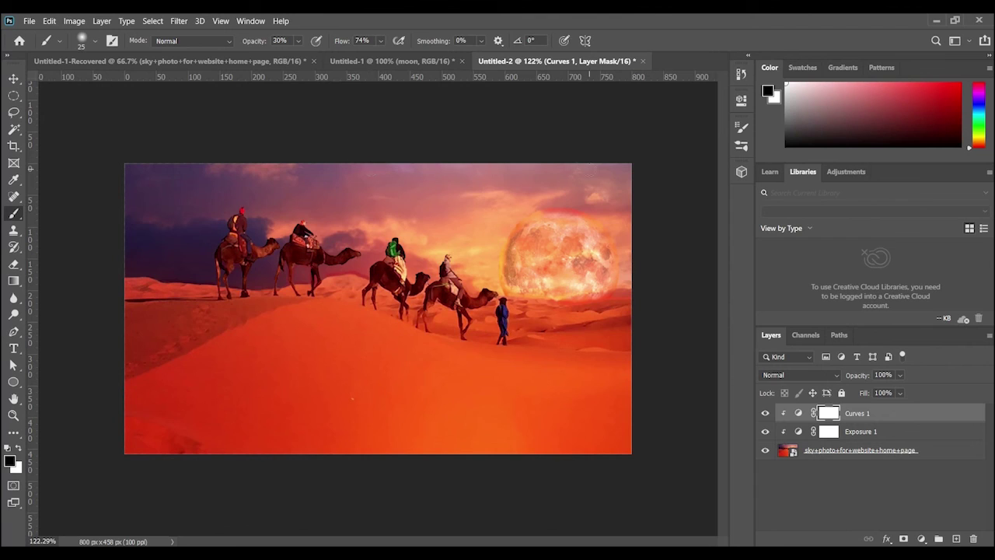
pyautogui.click(297, 43)
pyautogui.moveTo(302, 56); pyautogui.dragTo(324, 57)
pyautogui.click(399, 142)
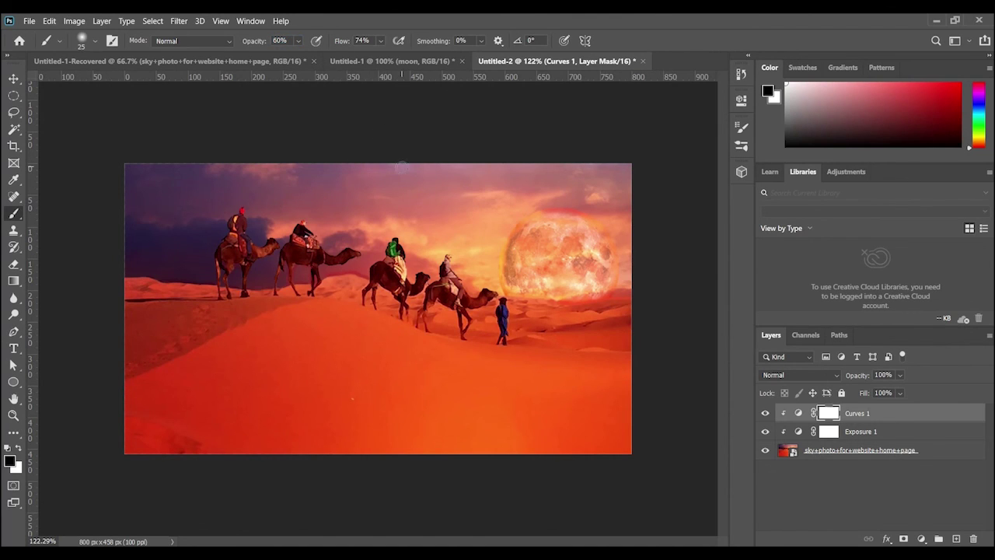